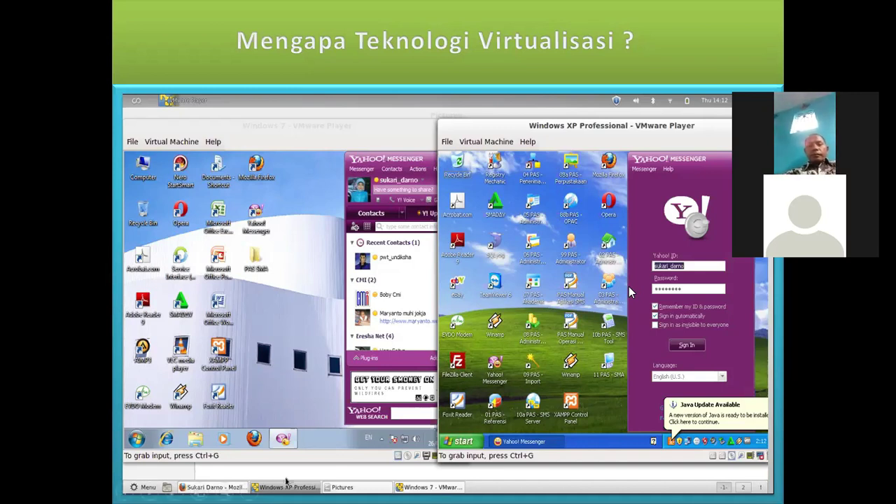
Advance to slide 16, 'Live Demo → Level Dekstop', and end the slideshow to return to editing view.
left_click(553, 245)
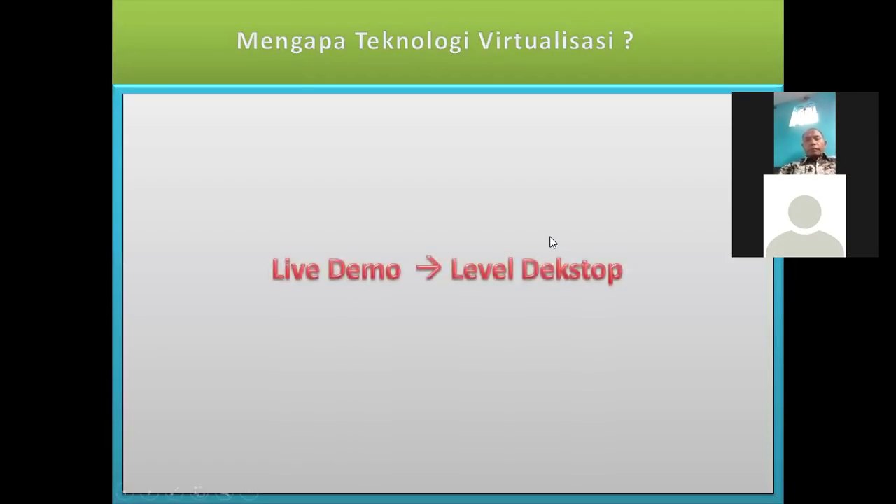
key("Escape")
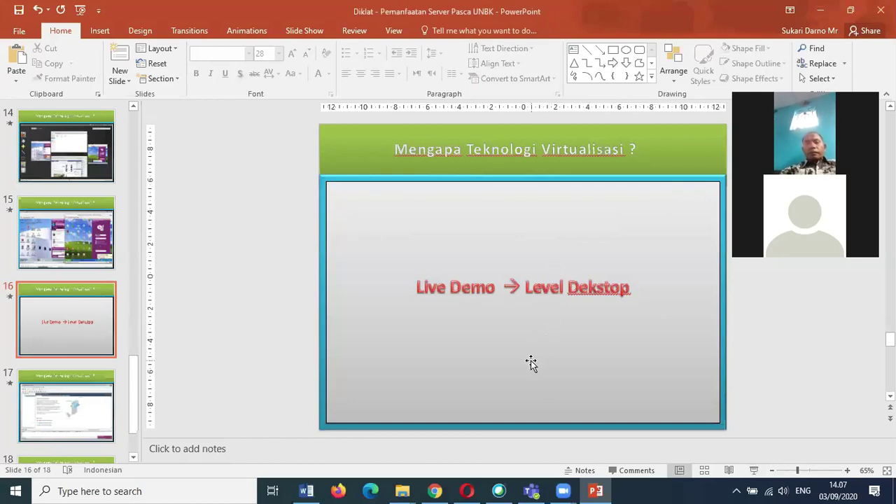
Minimize PowerPoint, Word, Webex, Teams, and the Materi Diklat and Pictures folder windows.
left_click(820, 12)
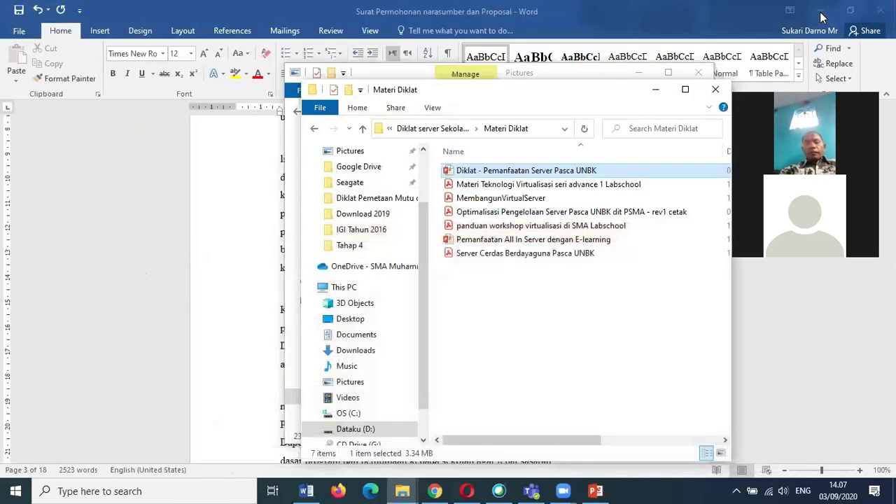
left_click(822, 16)
left_click(822, 16)
left_click(854, 24)
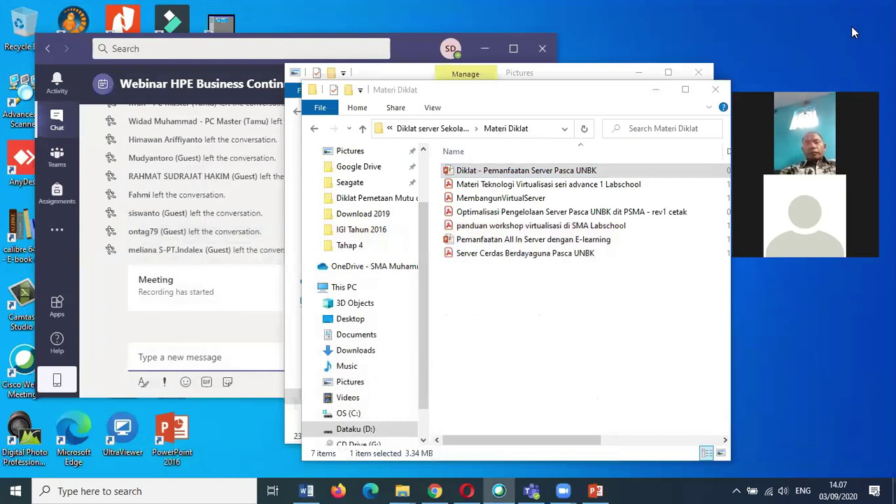
left_click(485, 48)
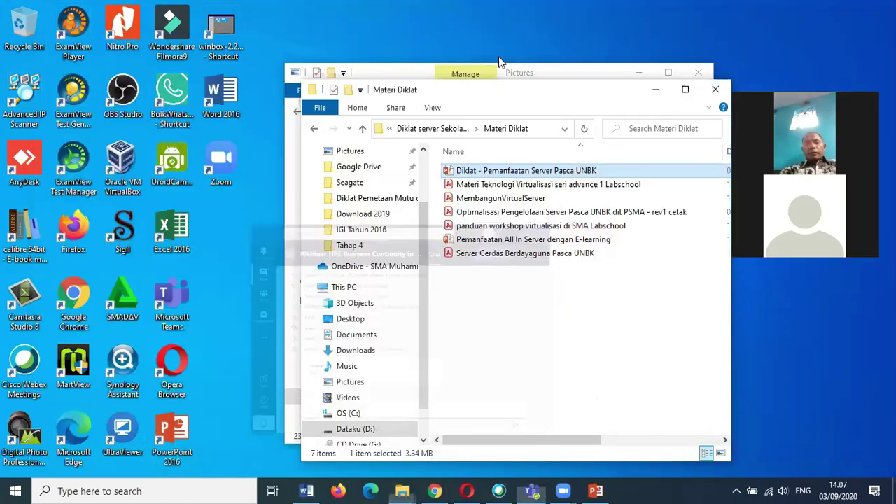
left_click(655, 89)
left_click(638, 73)
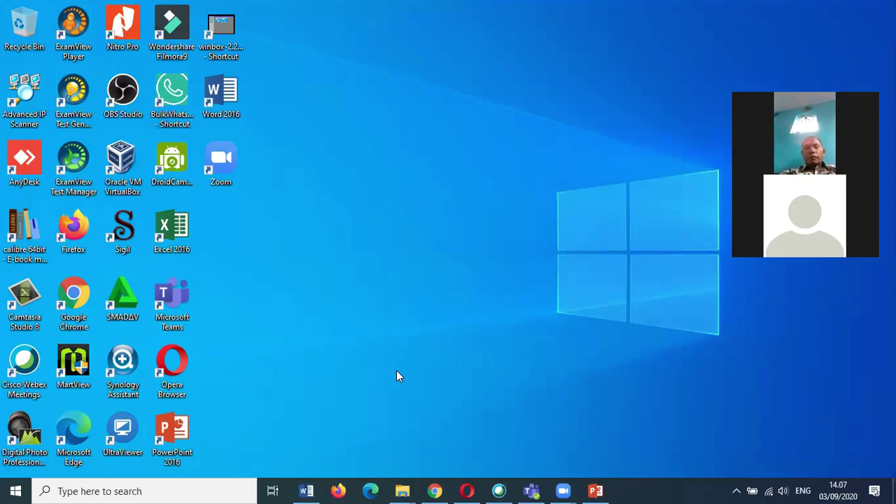
Launch UltraViewer and choose a recently used partner ID from the ID Mitra list.
double_click(124, 430)
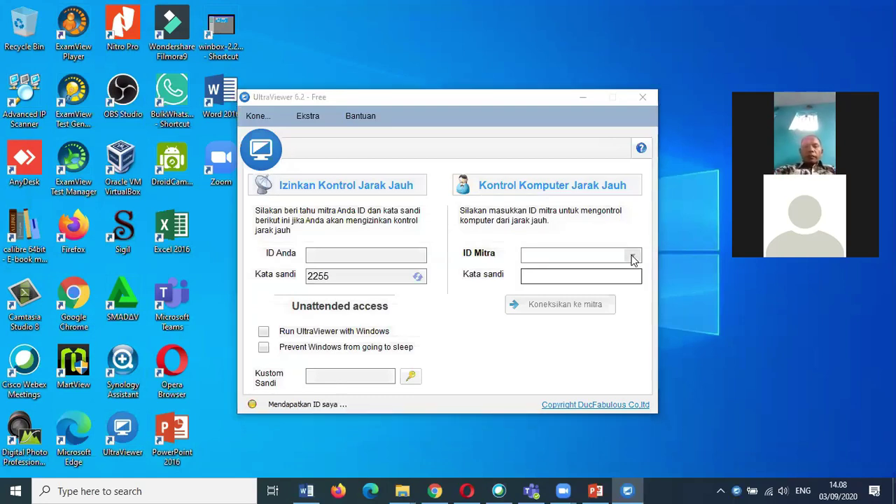
left_click(632, 257)
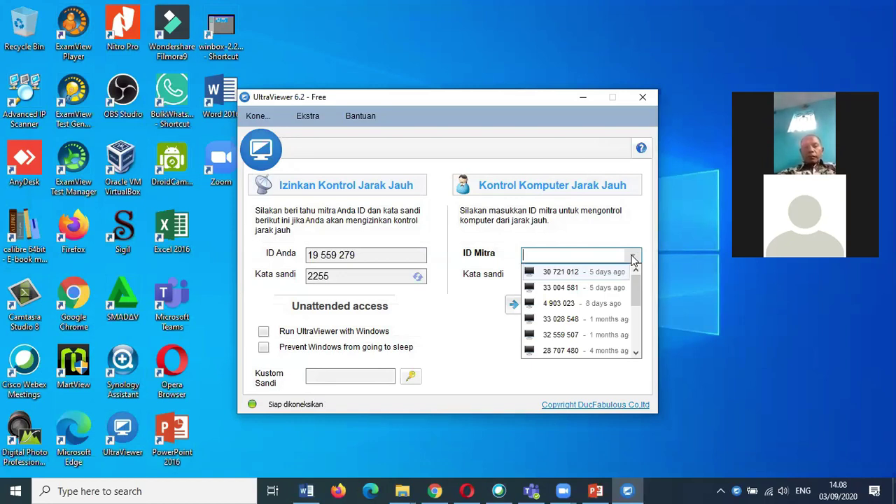
left_click(568, 289)
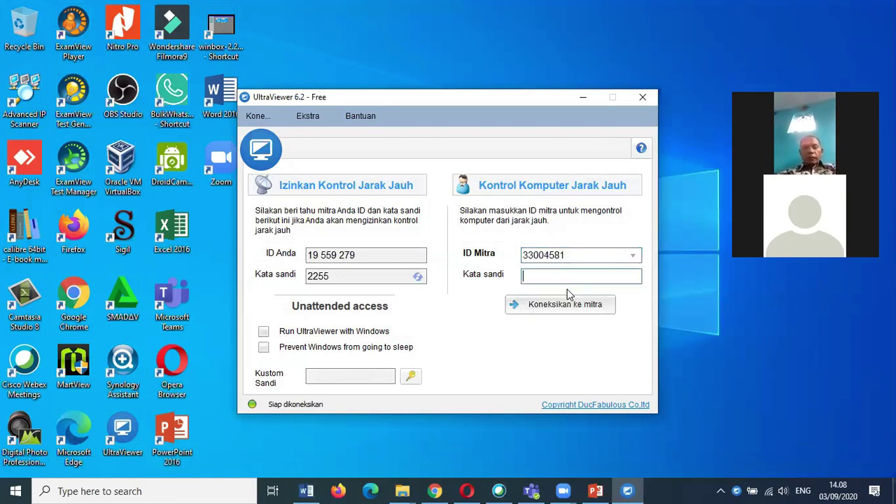
Bring up the Materi Diklat folder window and browse the Documents folder.
left_click(403, 491)
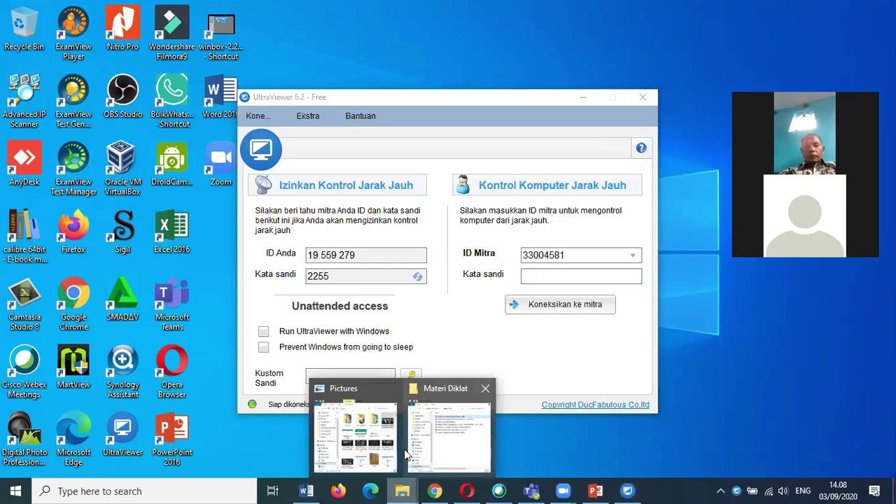
left_click(427, 448)
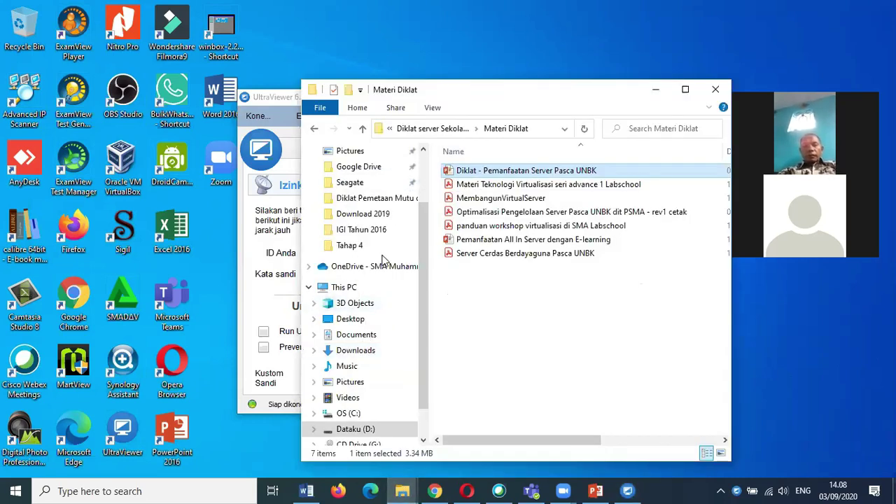
left_click(365, 335)
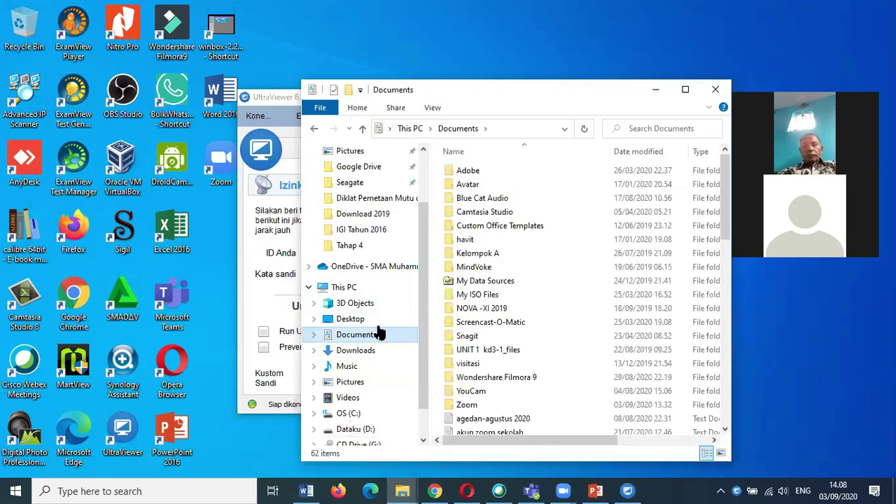
left_click(499, 432)
scroll(501, 425, "down", 1)
scroll(502, 425, "down", 1)
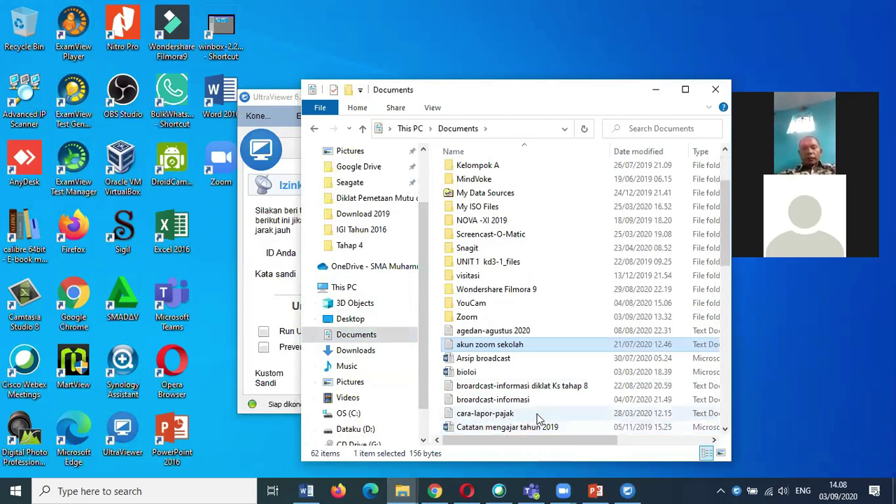
scroll(537, 418, "down", 1)
scroll(538, 418, "down", 1)
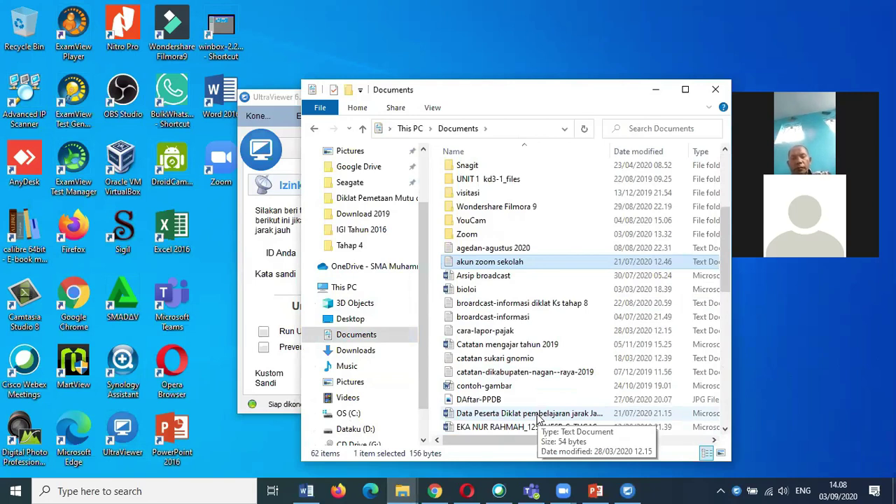
scroll(545, 399, "down", 3)
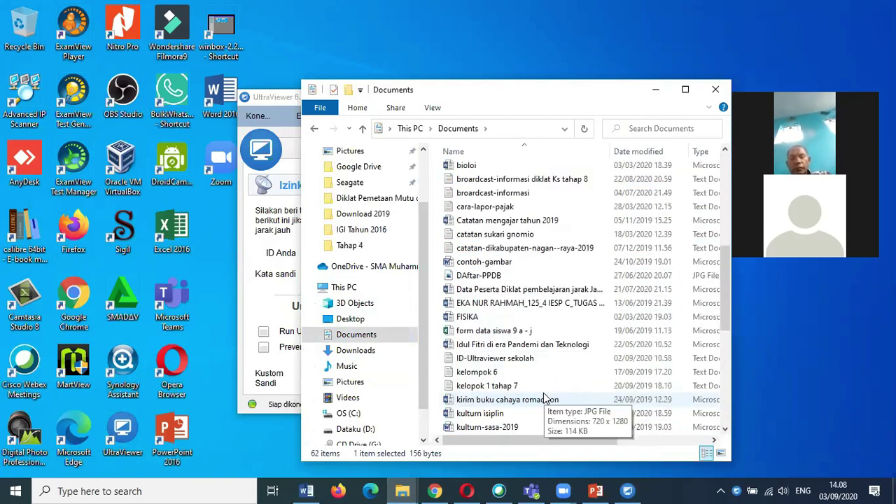
Open the ID-Ultraviewer sekolah note, select the saved password, and minimize Documents.
double_click(536, 358)
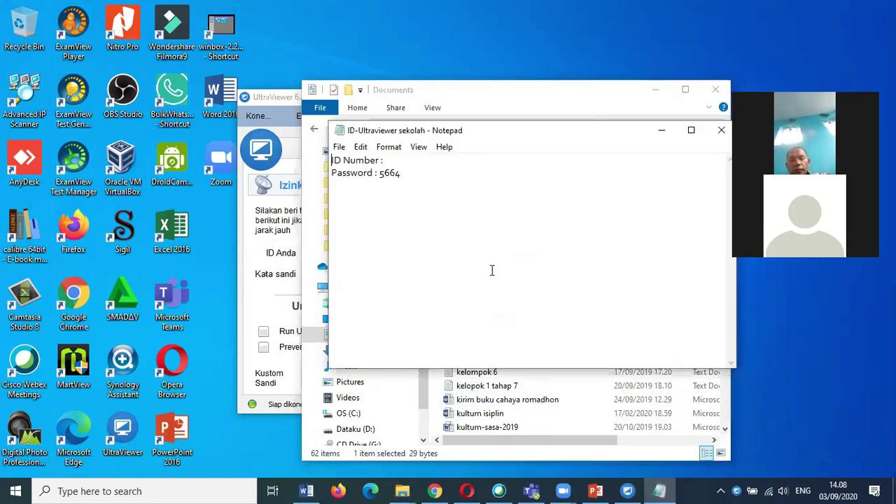
double_click(396, 173)
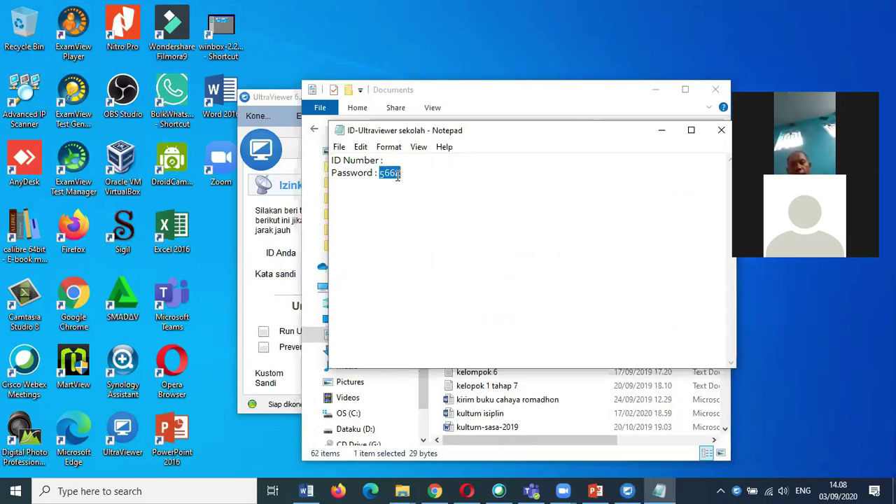
left_click(646, 92)
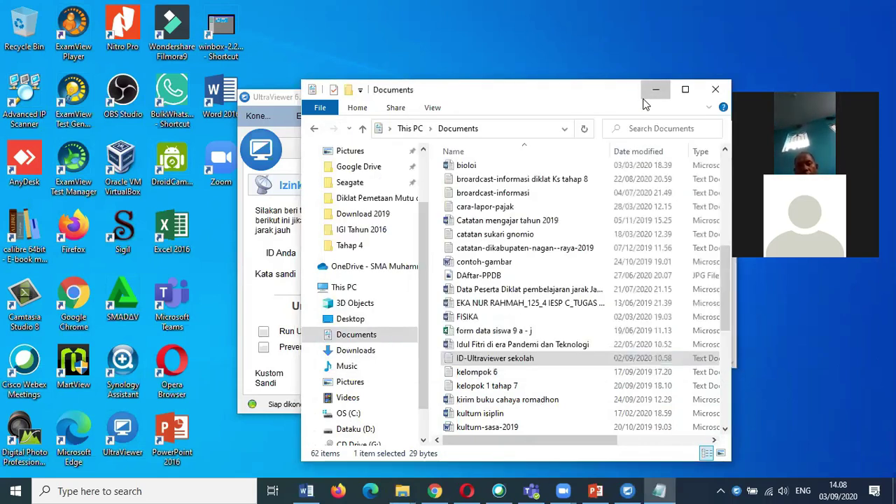
left_click(645, 92)
Paste the partner password into Kata sandi, try connecting, and dismiss the error.
left_click(663, 131)
left_click(552, 275)
key("ctrl+v")
left_click(564, 309)
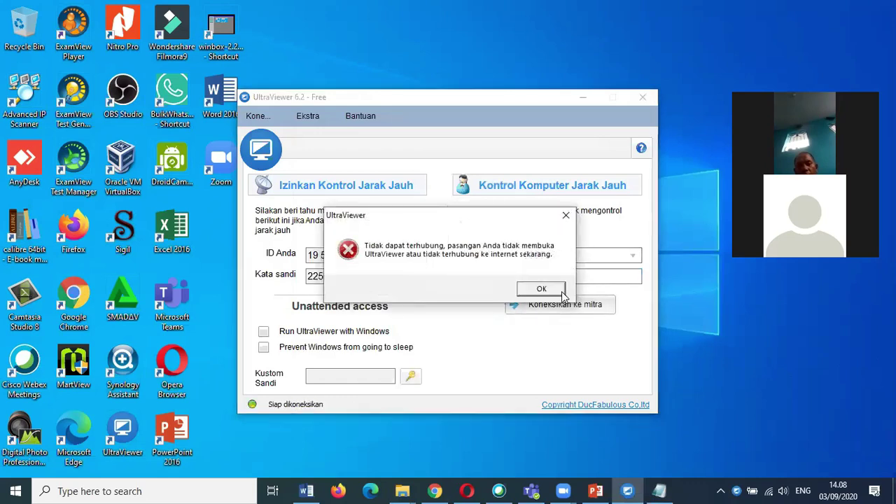
left_click(564, 295)
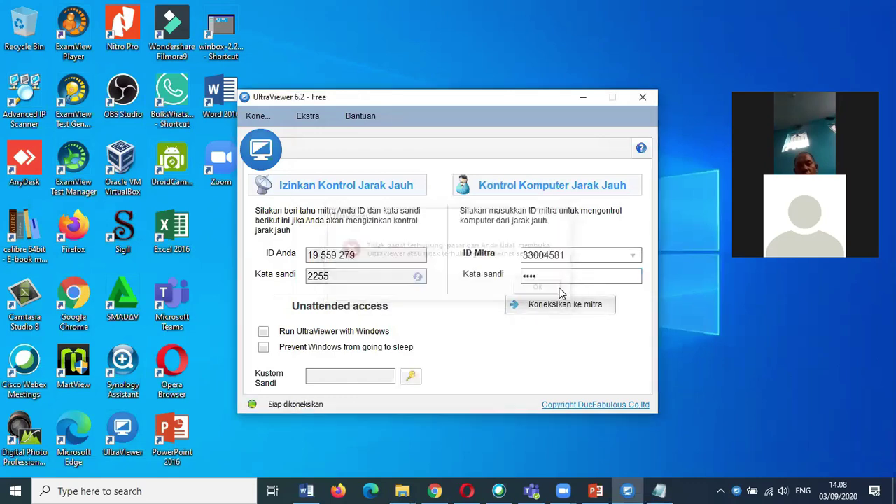
Retry with the same recent partner ID, then quit UltraViewer and launch VirtualBox.
left_click(632, 256)
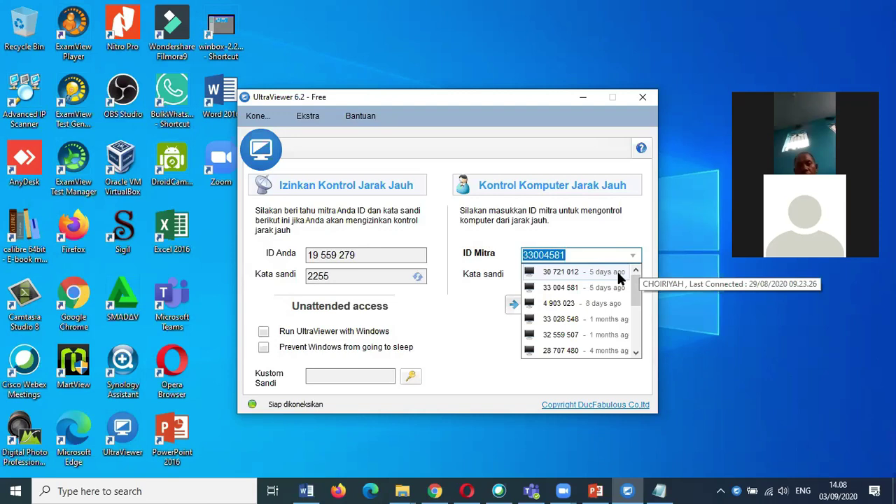
left_click(604, 292)
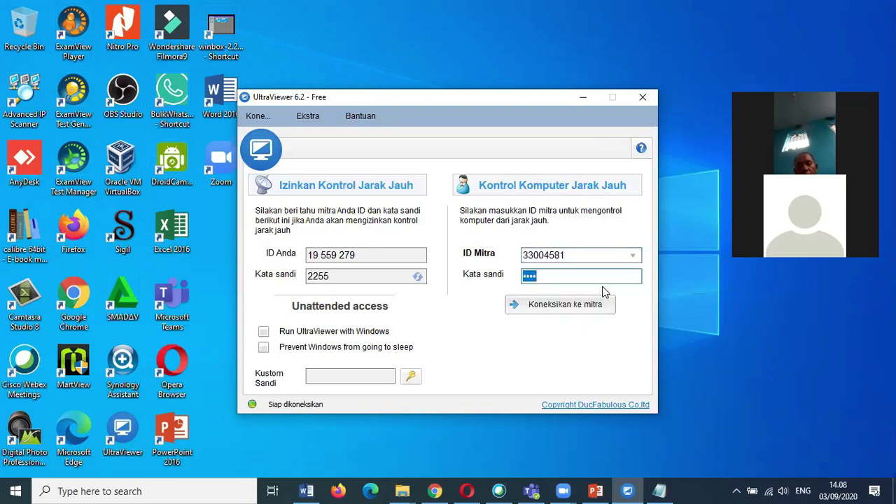
left_click(596, 306)
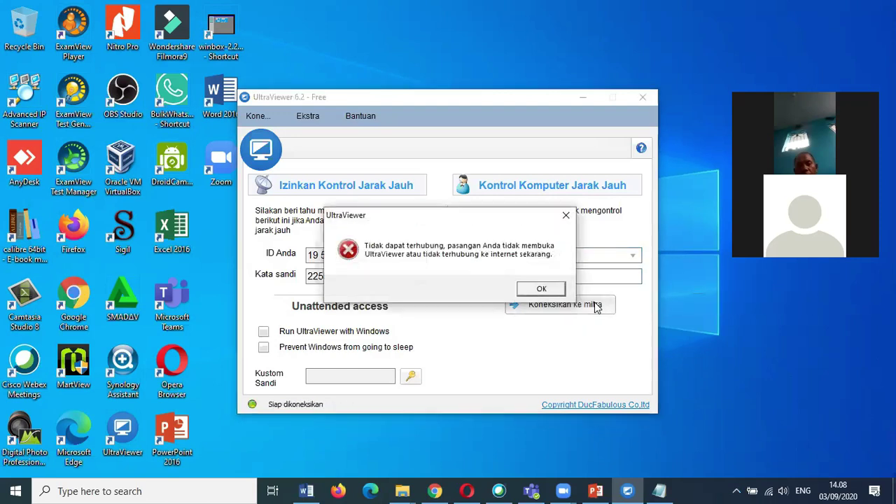
left_click(555, 289)
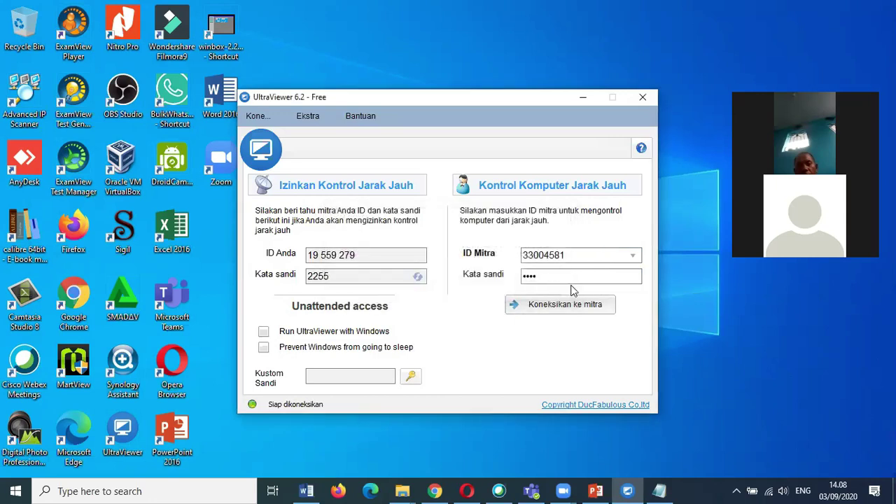
left_click(643, 100)
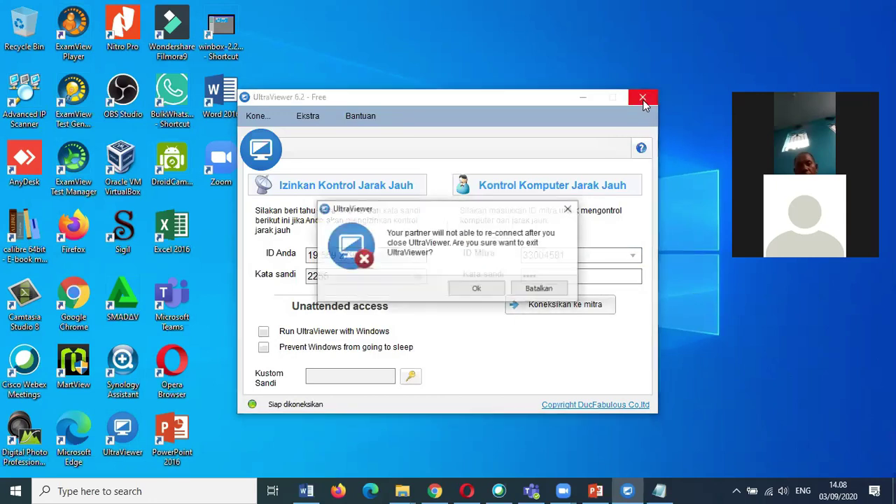
left_click(473, 292)
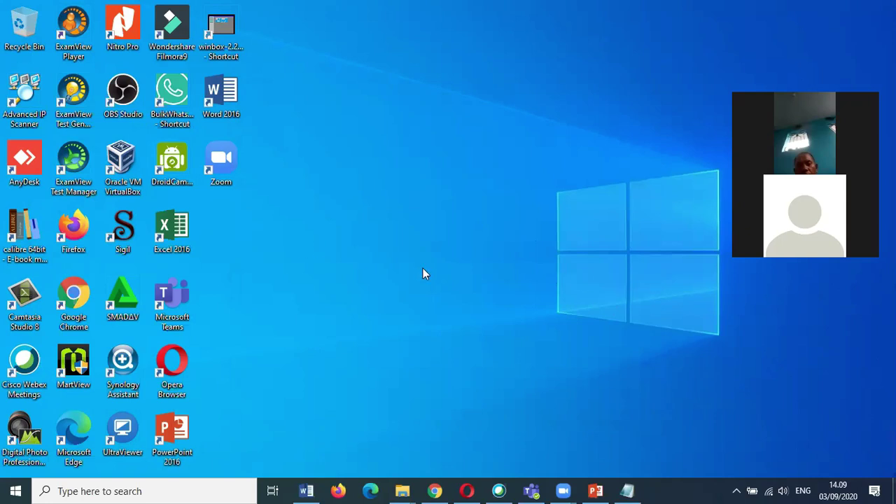
double_click(118, 173)
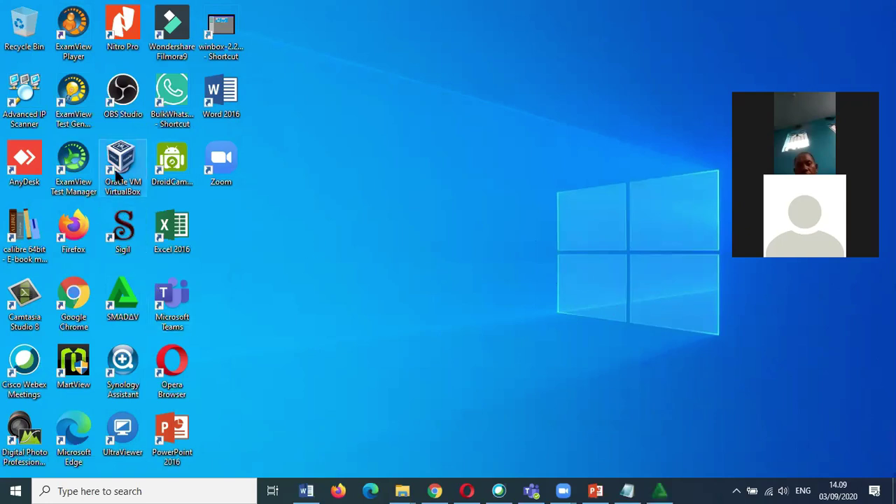
Dismiss the new VirtualBox version notice, then bring up the Start button's system shortcut menu.
left_click(118, 175)
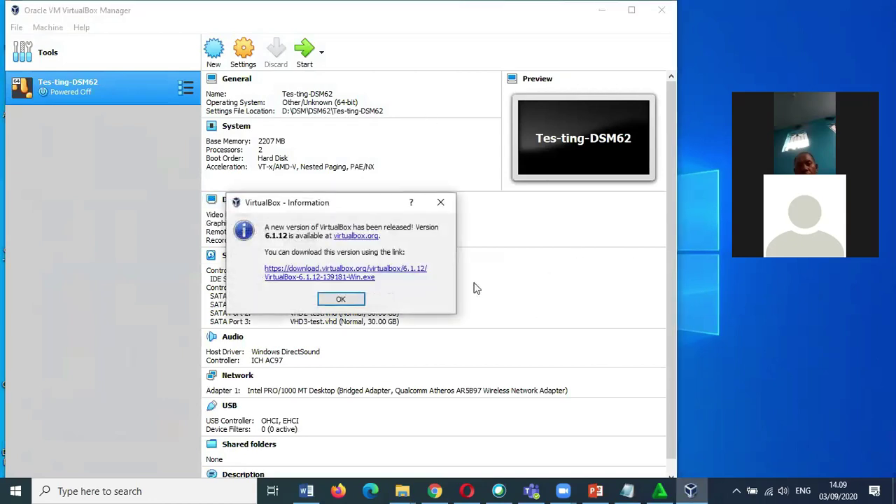
left_click(341, 299)
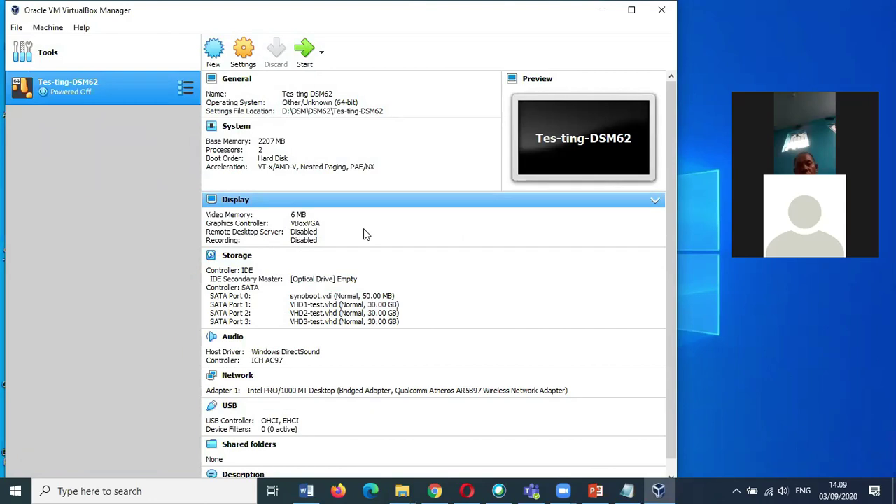
left_click(15, 490)
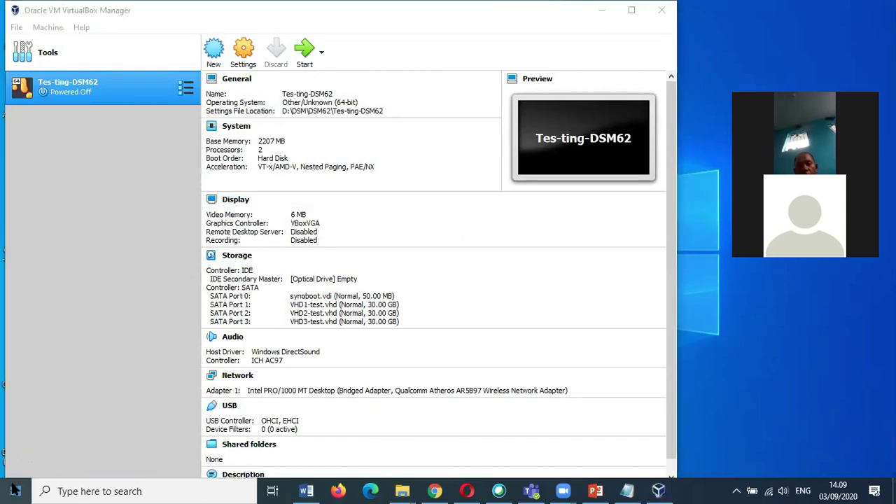
right_click(17, 489)
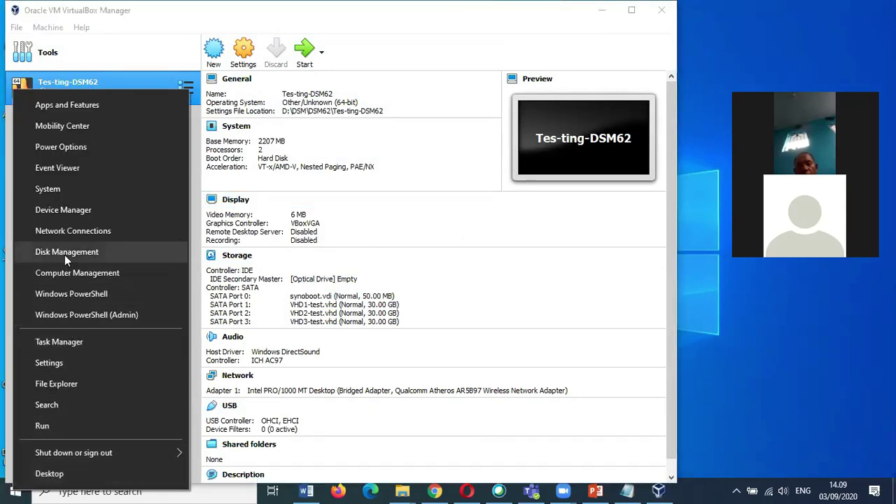
left_click(70, 190)
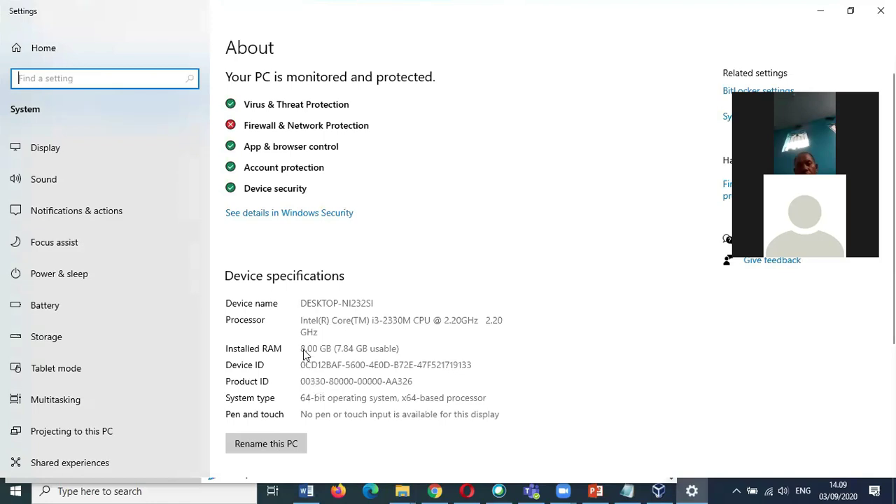
left_click(361, 352)
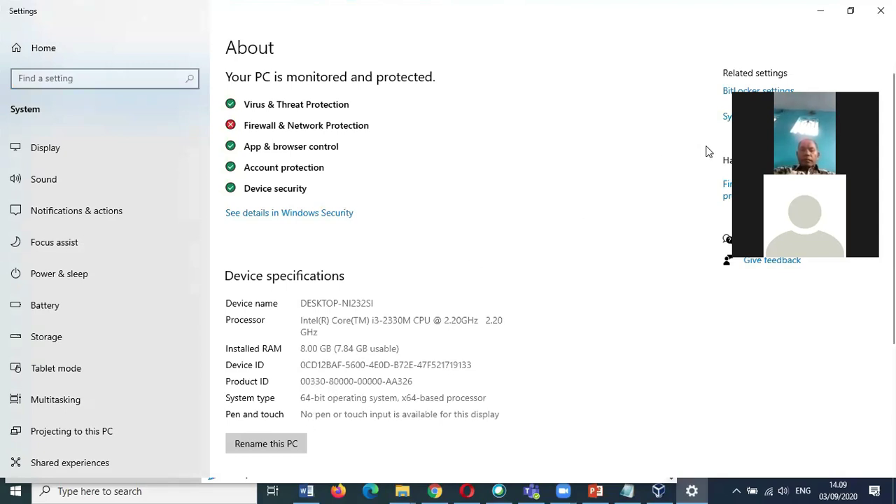
left_click(881, 10)
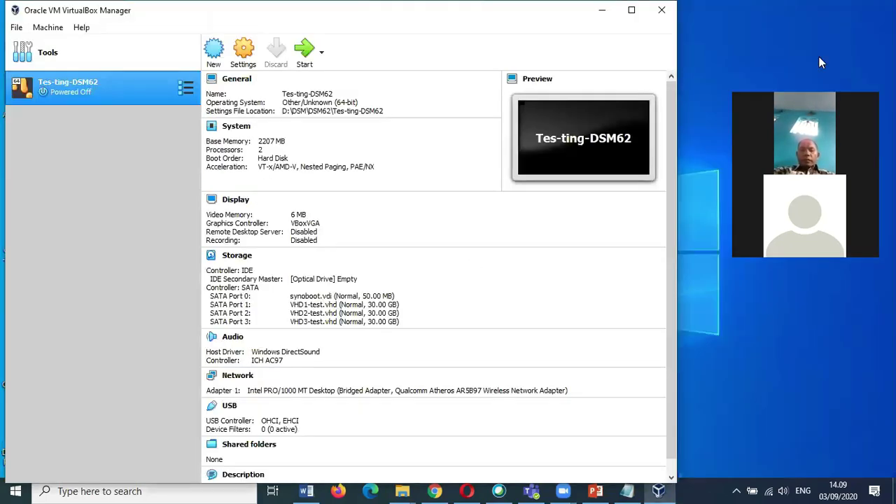
Start the Tes-ting-DSM62 VM, minimize VirtualBox Manager, and bring Chrome forward.
left_click(305, 59)
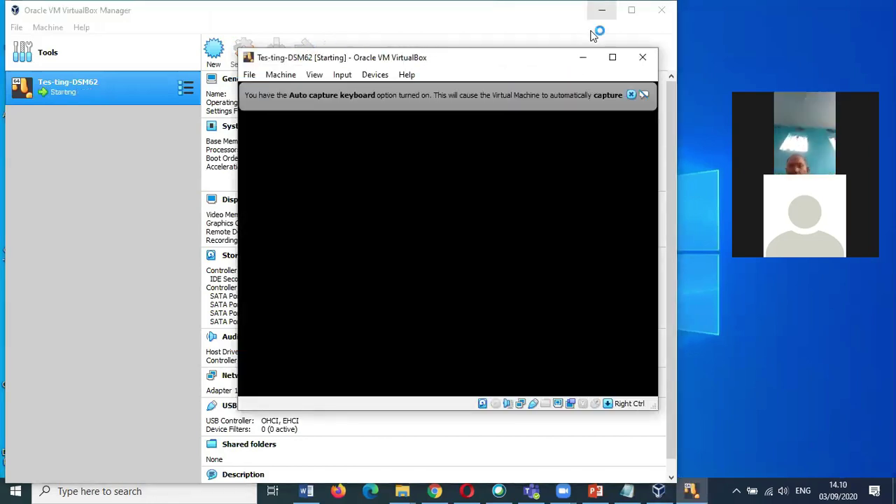
left_click(602, 10)
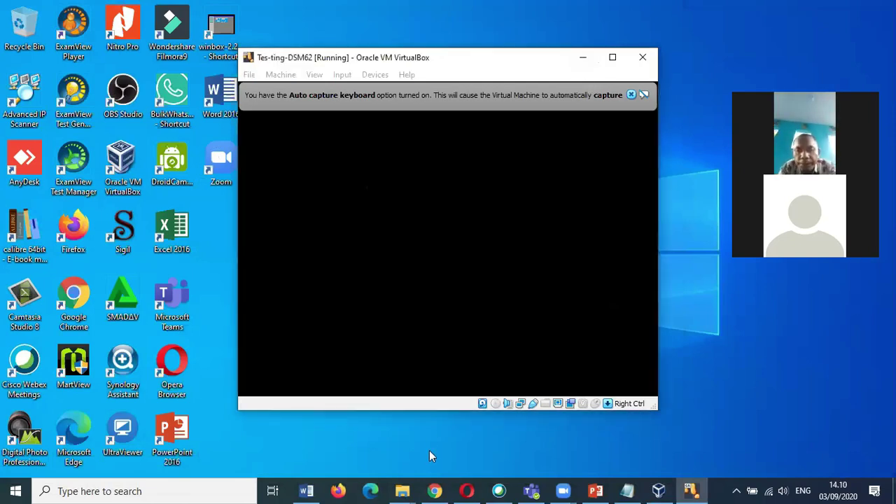
left_click(435, 491)
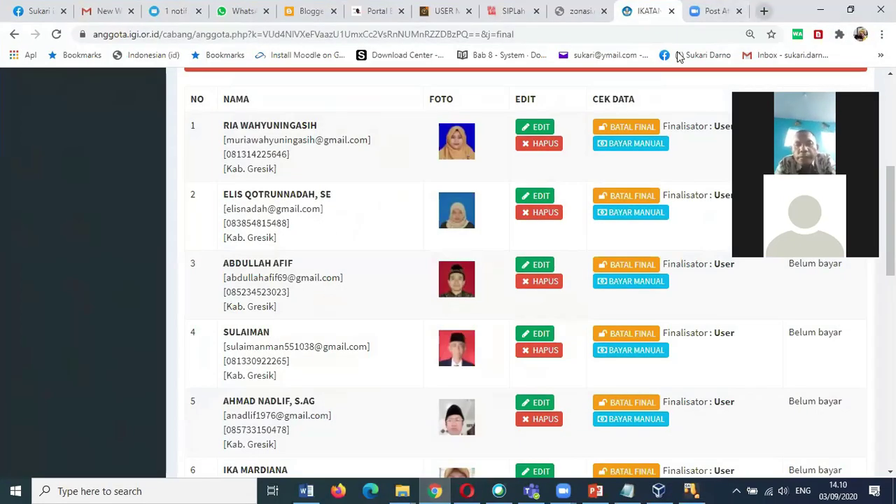
Open synology.com in a new Chrome tab via the 'sy' autocomplete.
key("ctrl+t")
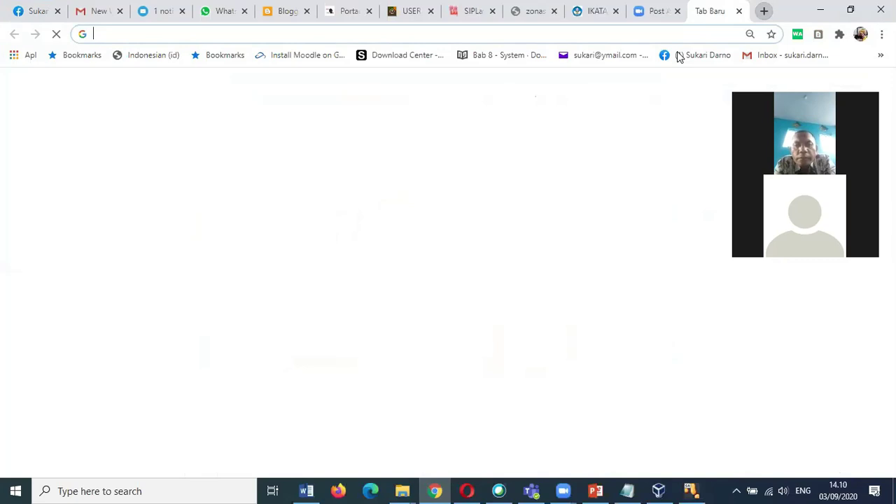
type("sy")
key("Return")
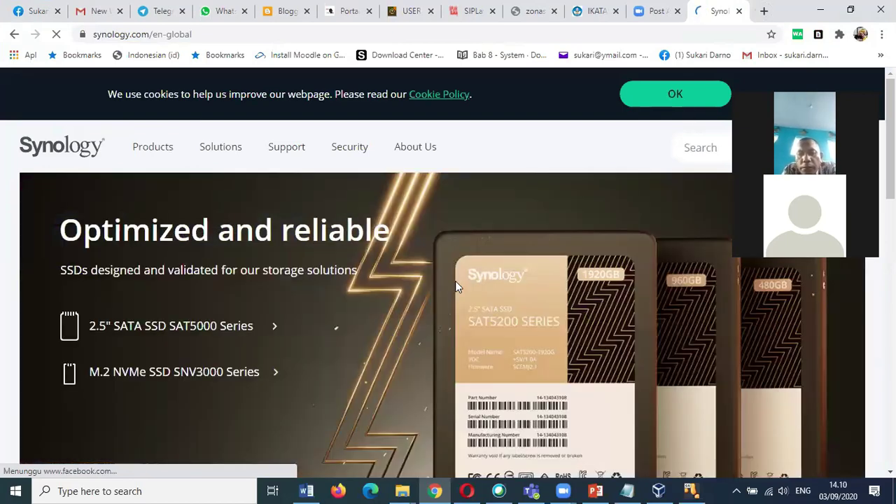
Open Synology's Live demo page and choose the DSM 6.2 online demo.
scroll(456, 283, "down", 7)
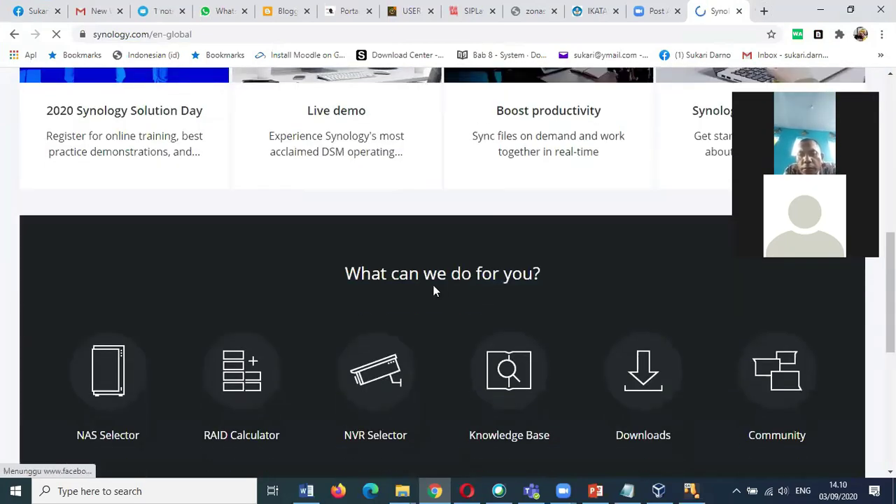
scroll(434, 285, "up", 3)
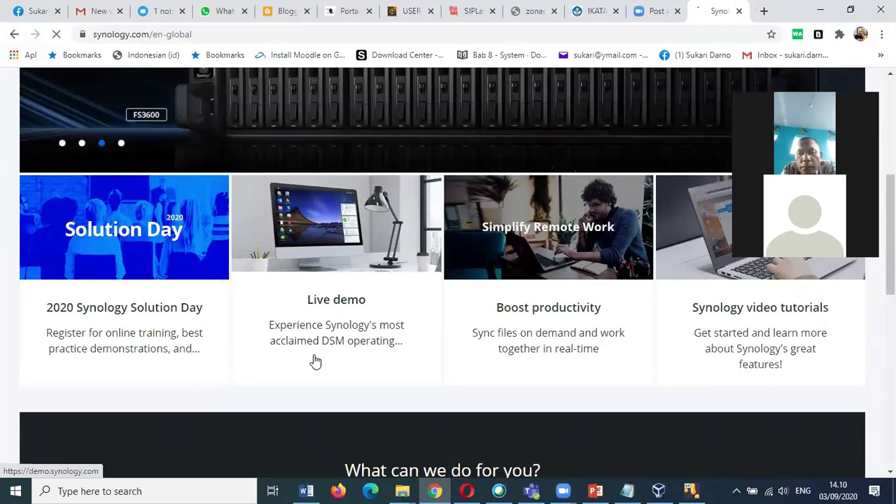
left_click(320, 326)
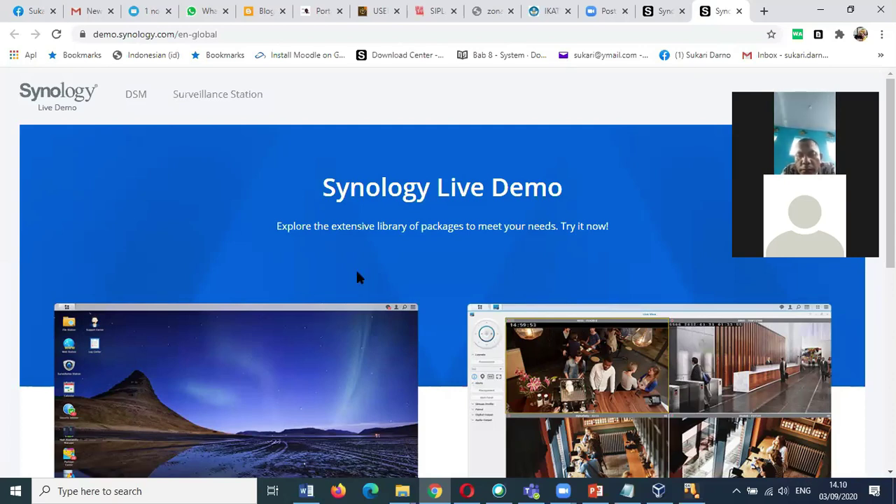
scroll(355, 278, "down", 5)
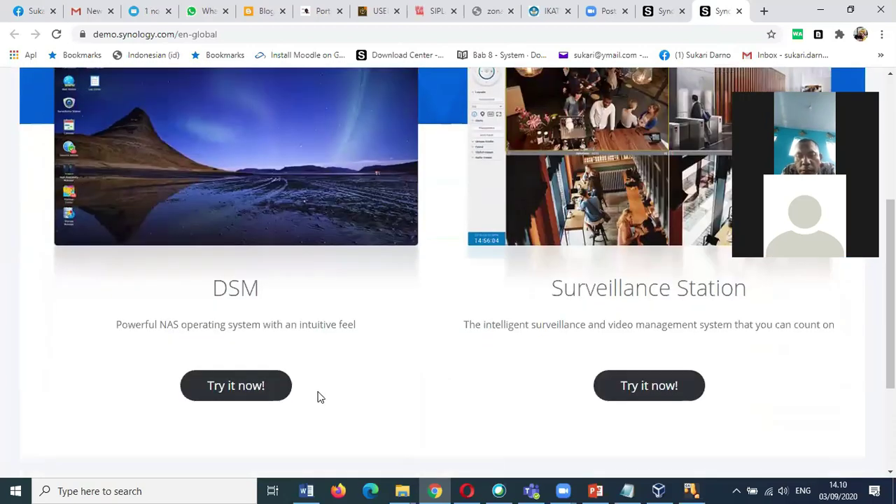
left_click(256, 395)
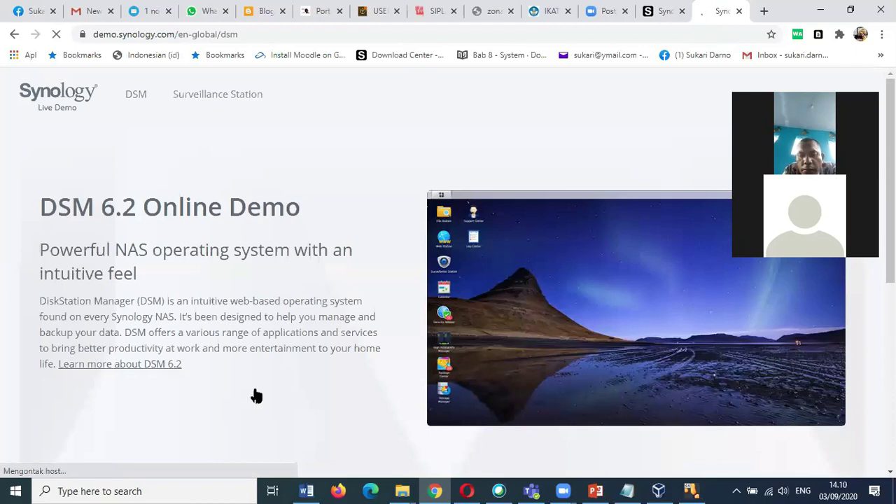
scroll(254, 394, "down", 1)
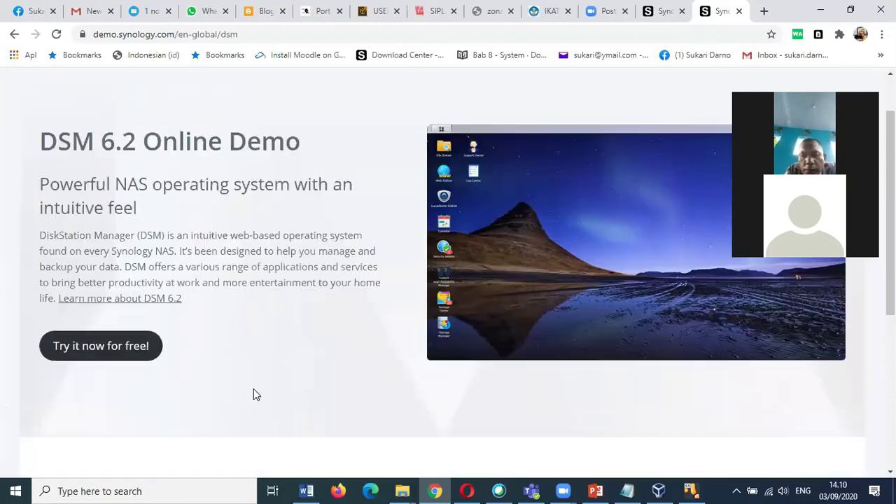
Launch the free DSM online demo with 'Try it now for free!'.
left_click(119, 356)
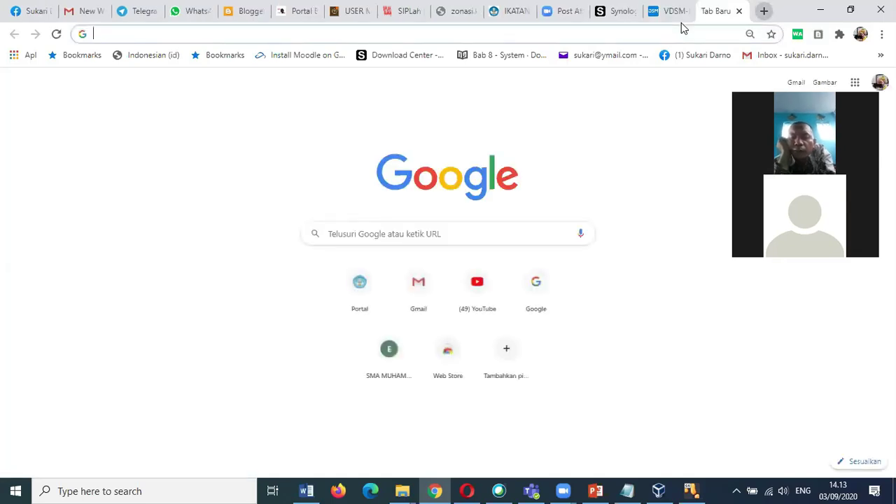
Go to belajar.sman1geger.sch.id by entering 'belajar.sma' in the address bar.
type("bel")
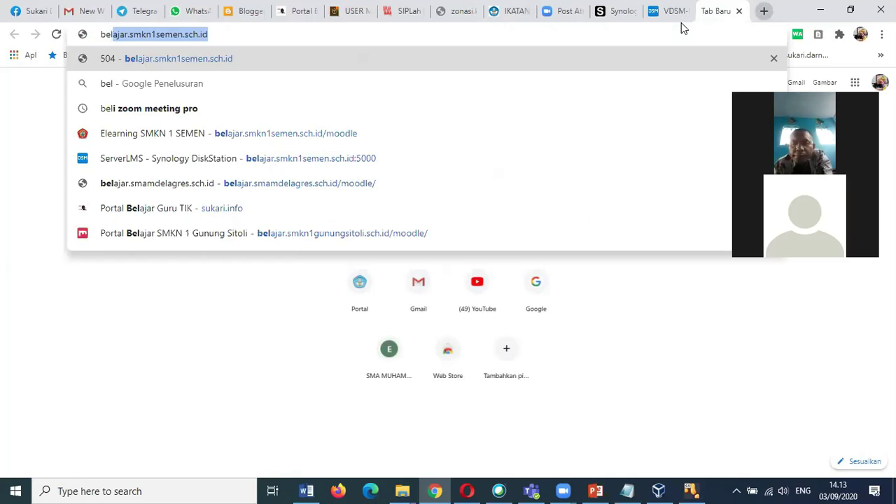
type("ajar")
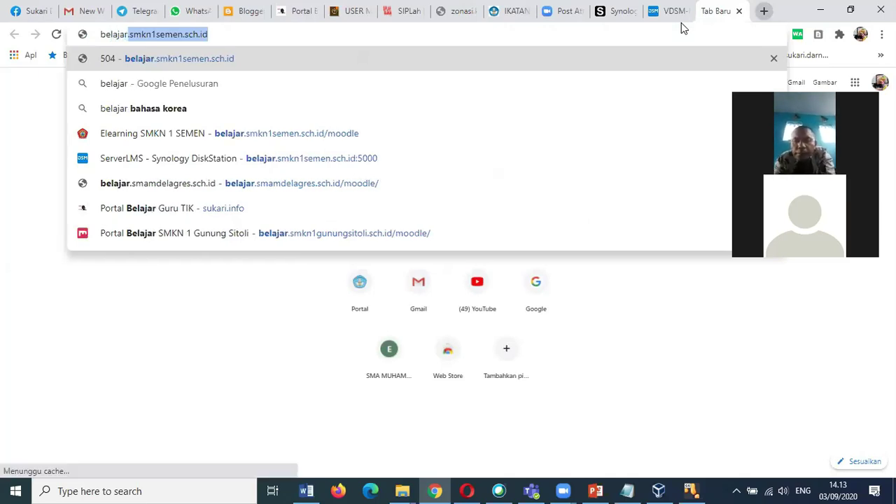
type(".sman1geger")
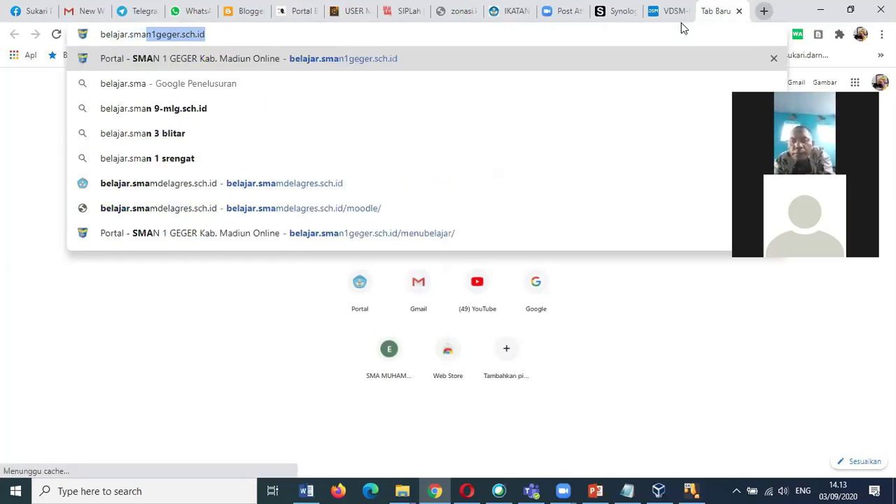
key("Return")
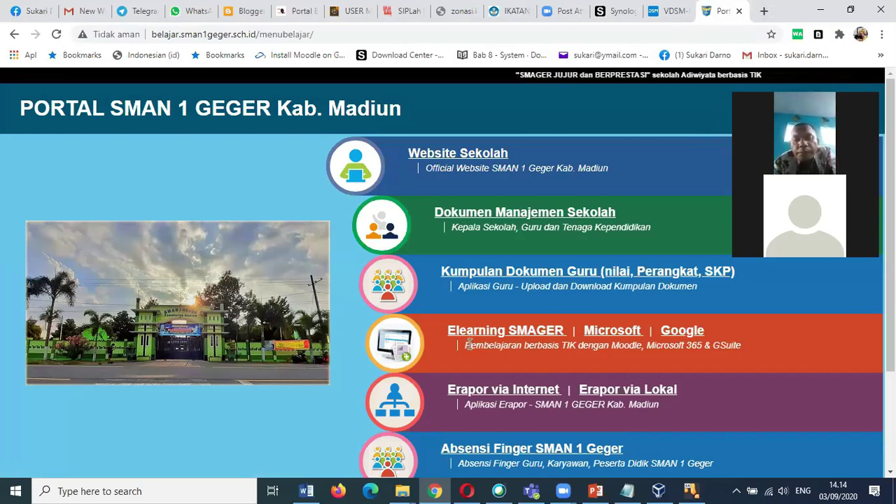
scroll(472, 331, "down", 2)
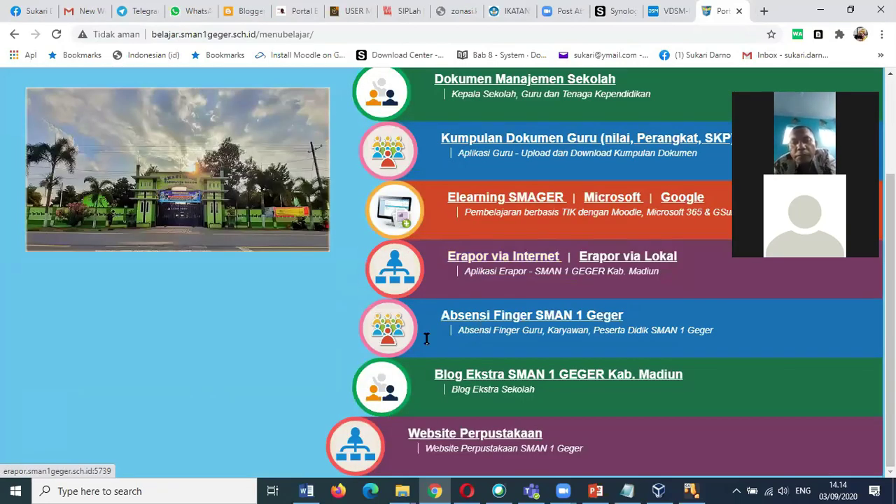
scroll(630, 350, "up", 2)
scroll(630, 353, "down", 2)
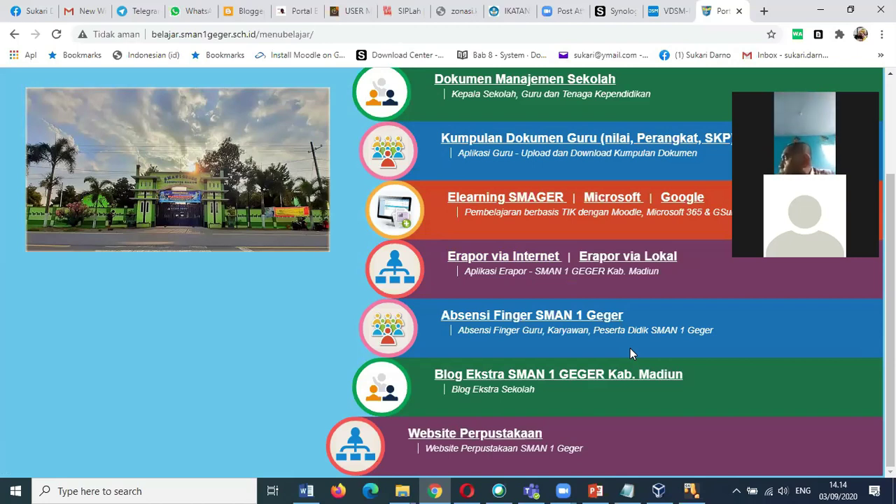
Open the Blog Ekstra SMAN 1 GEGER page and scroll through its clubs, from OSIS to Website SMAN 1 Geger.
left_click(553, 380)
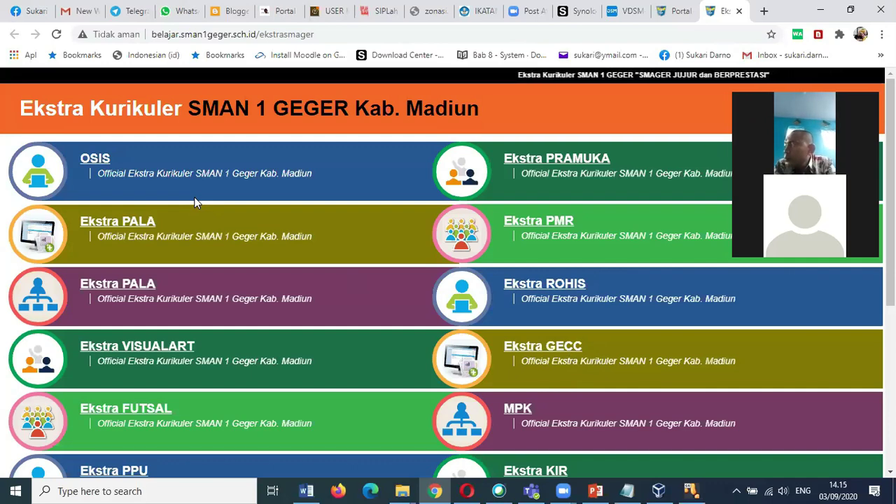
scroll(145, 344, "down", 5)
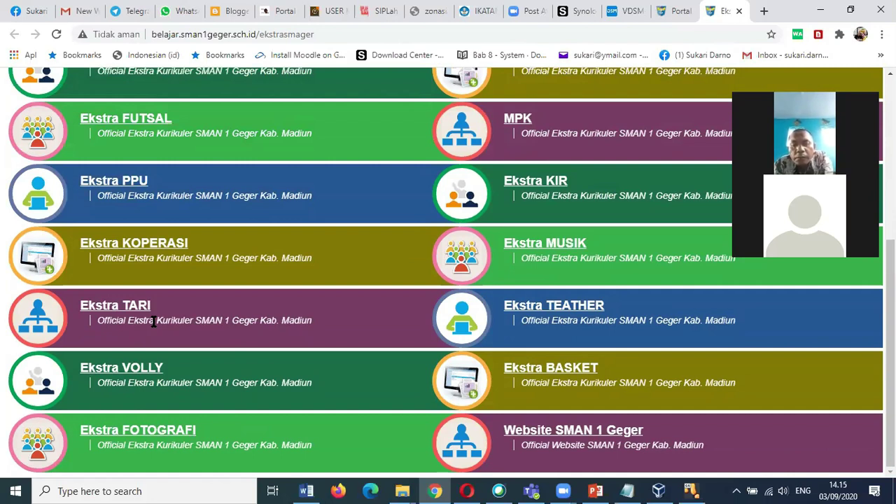
scroll(447, 227, "up", 4)
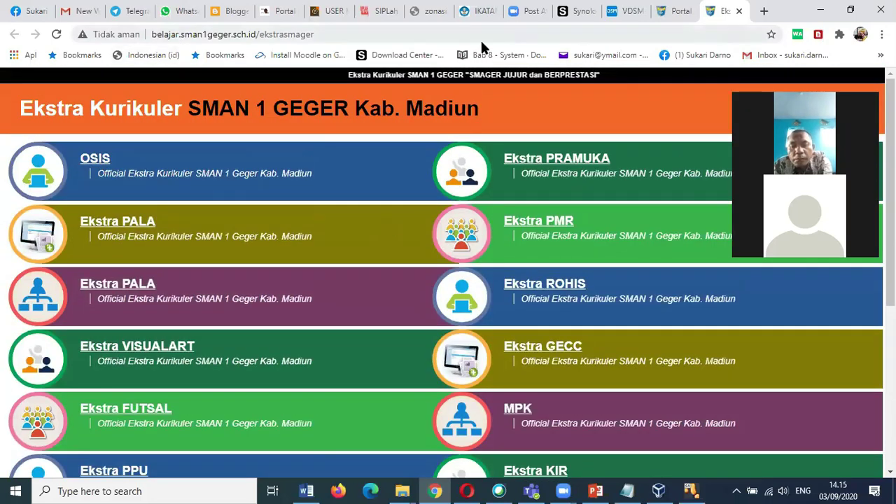
From the portal's learning menu, open Kumpulan Dokumen Guru, then switch to the VDSM demo tab.
left_click(669, 19)
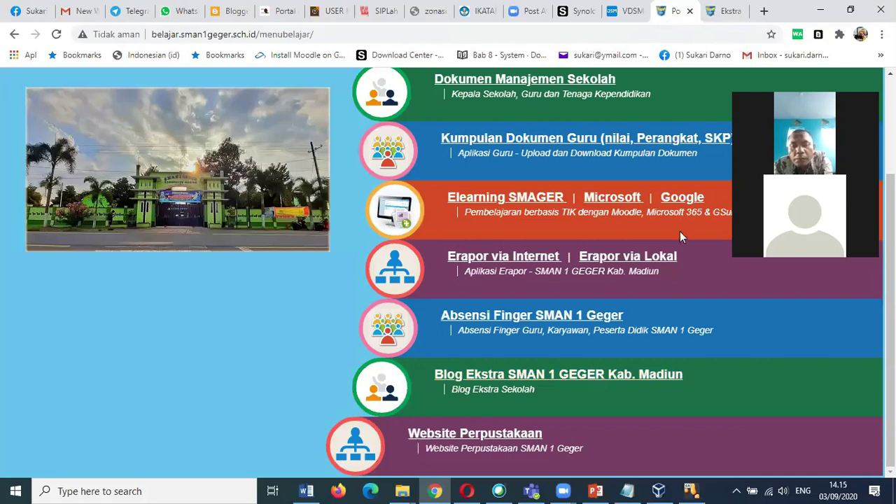
left_click(554, 142)
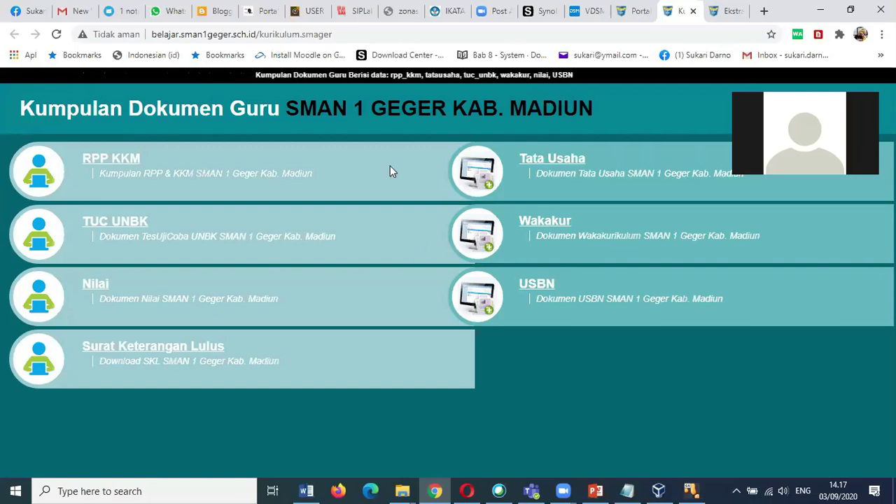
left_click(621, 25)
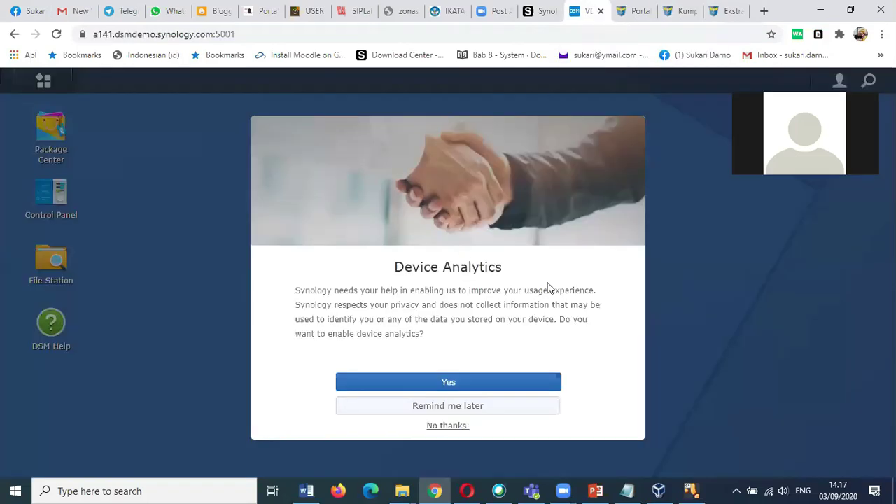
Answer 'No thanks!' to Device Analytics and launch Package Center from the DSM desktop.
left_click(448, 425)
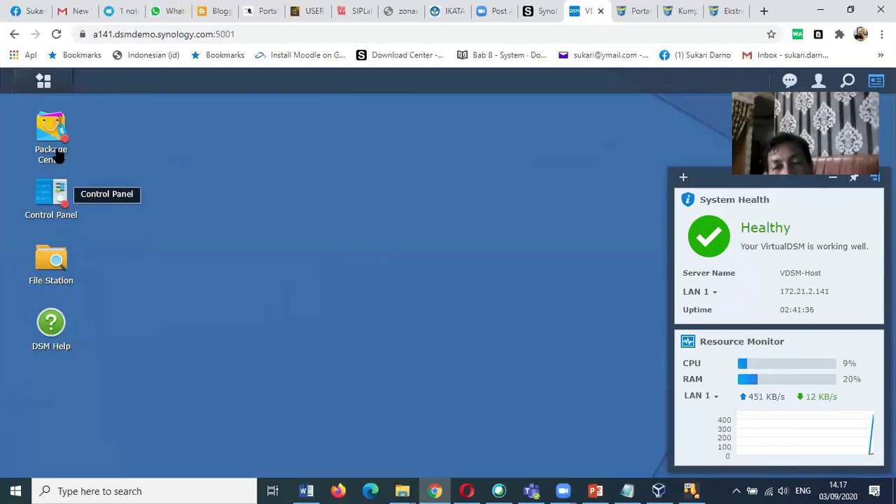
left_click(55, 138)
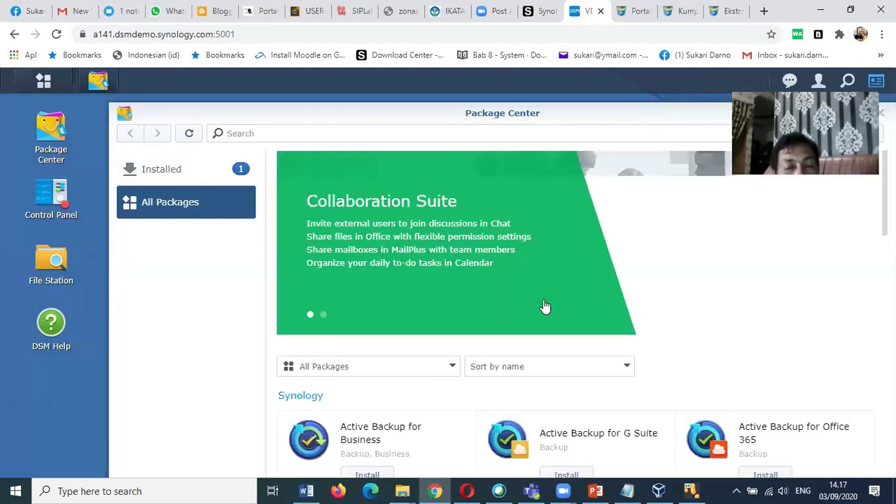
Browse the All Packages list and open the DNS Server package detail page.
scroll(548, 378, "down", 3)
scroll(546, 378, "down", 2)
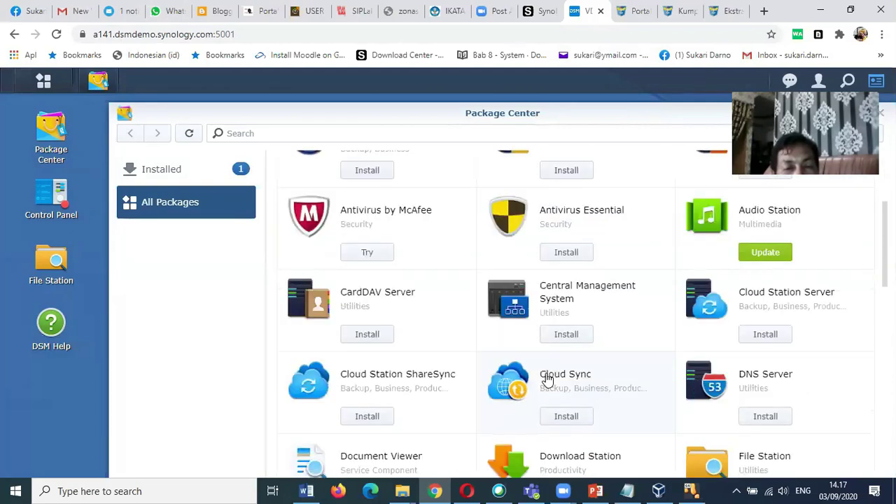
scroll(530, 389, "down", 3)
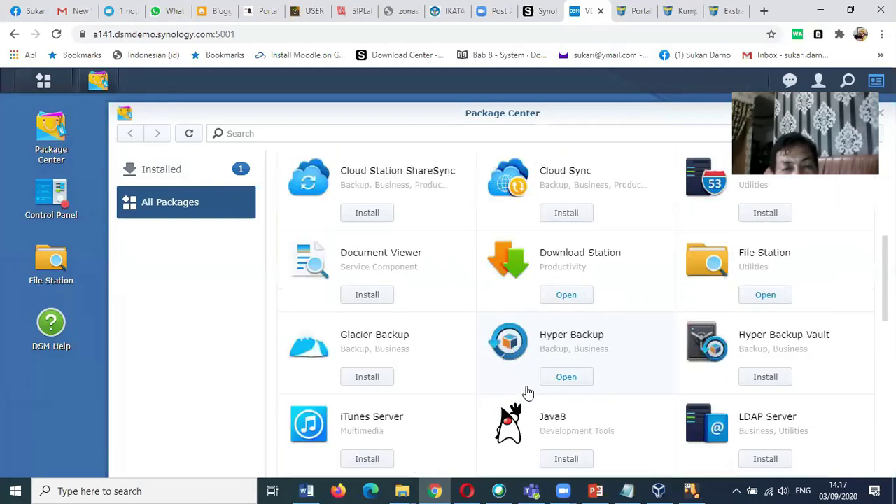
scroll(528, 393, "down", 3)
scroll(525, 394, "down", 2)
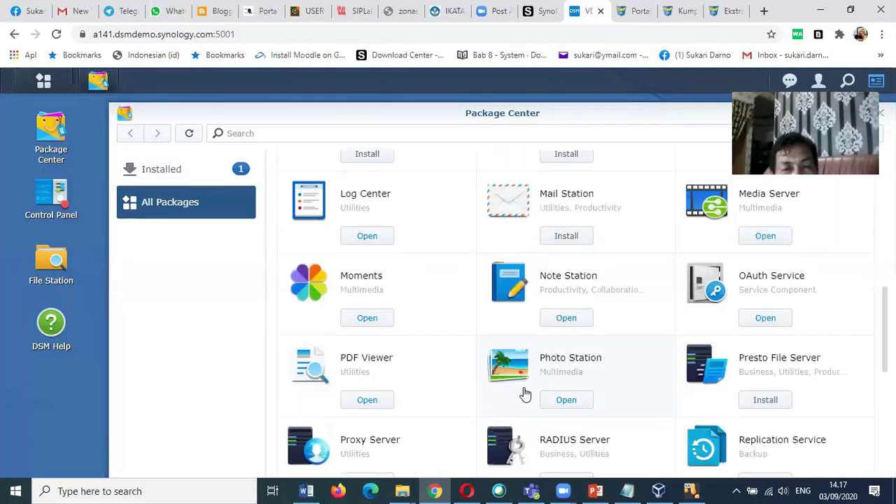
scroll(555, 384, "down", 2)
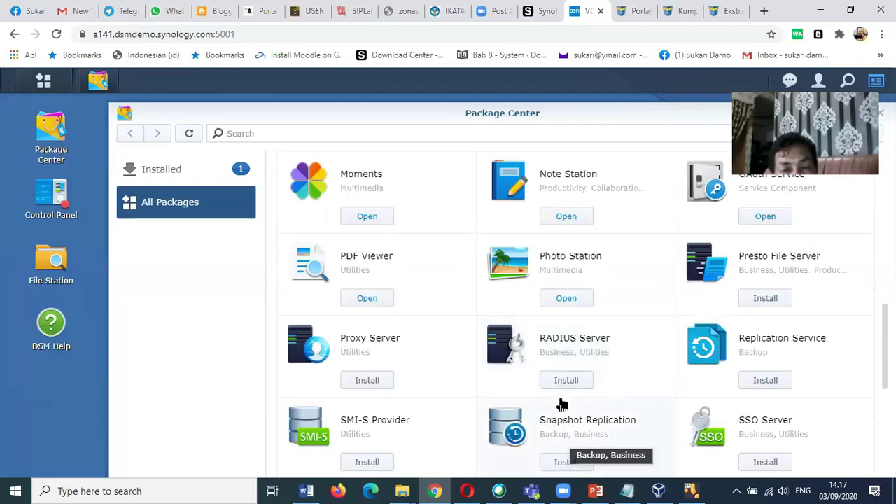
scroll(562, 403, "up", 2)
scroll(597, 366, "up", 2)
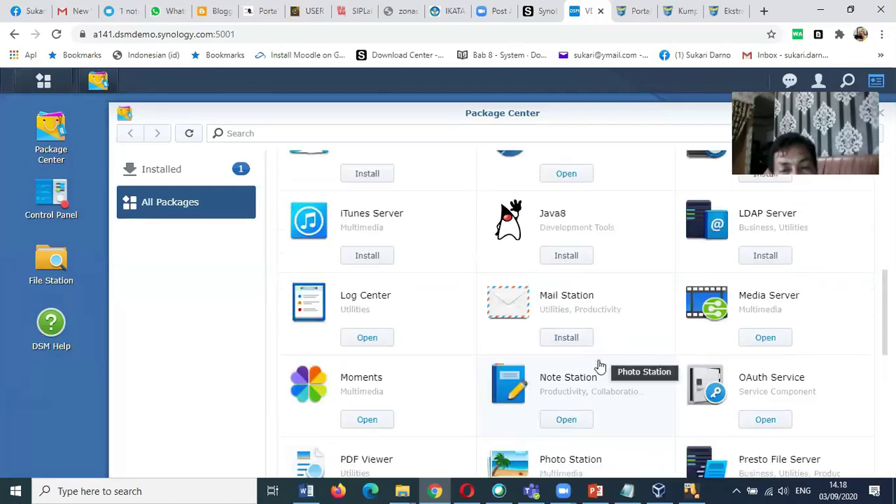
scroll(600, 366, "up", 4)
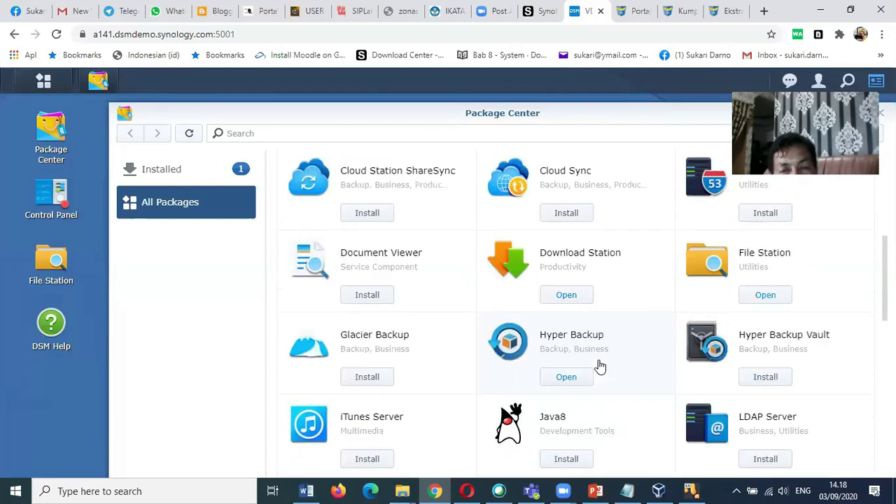
scroll(600, 366, "up", 2)
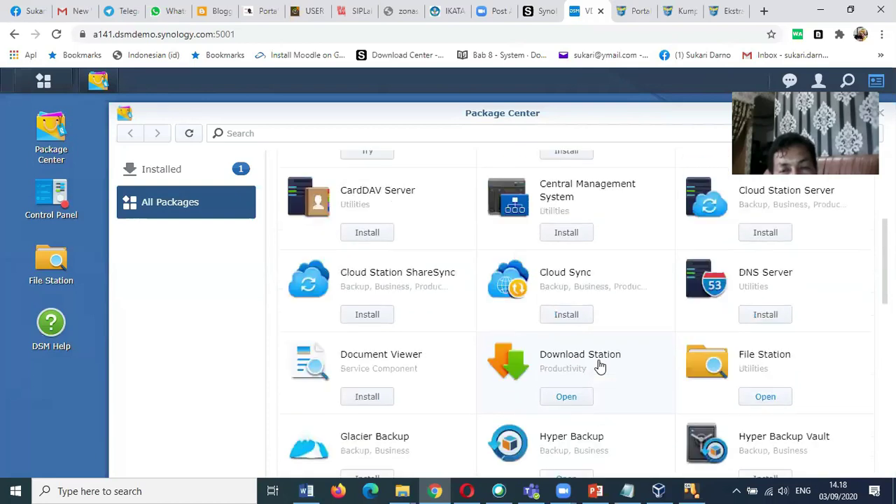
left_click(709, 297)
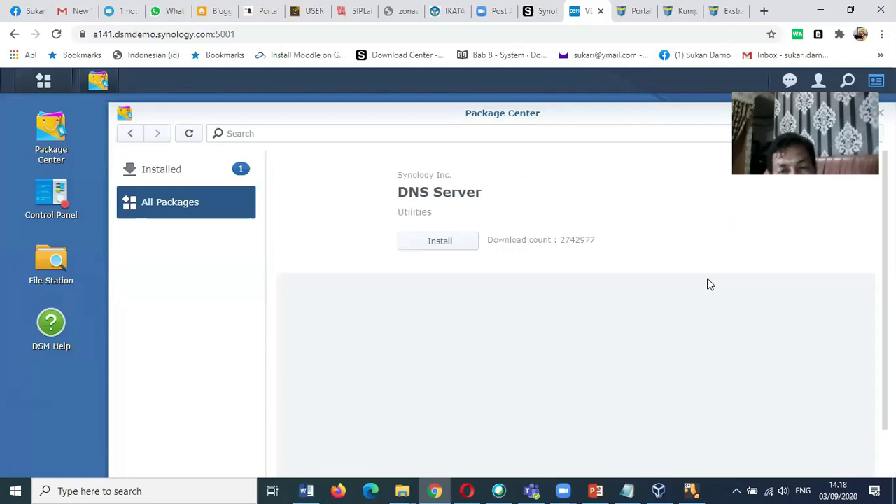
Install DNS Server from its detail page and wait for the status to read Running.
left_click(442, 247)
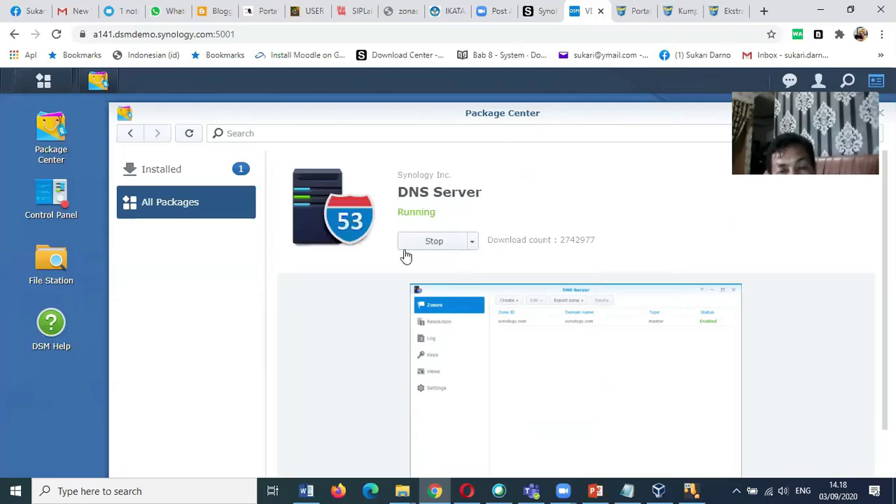
Check the Installed packages, view Web Station's details, then go back to All Packages.
left_click(152, 176)
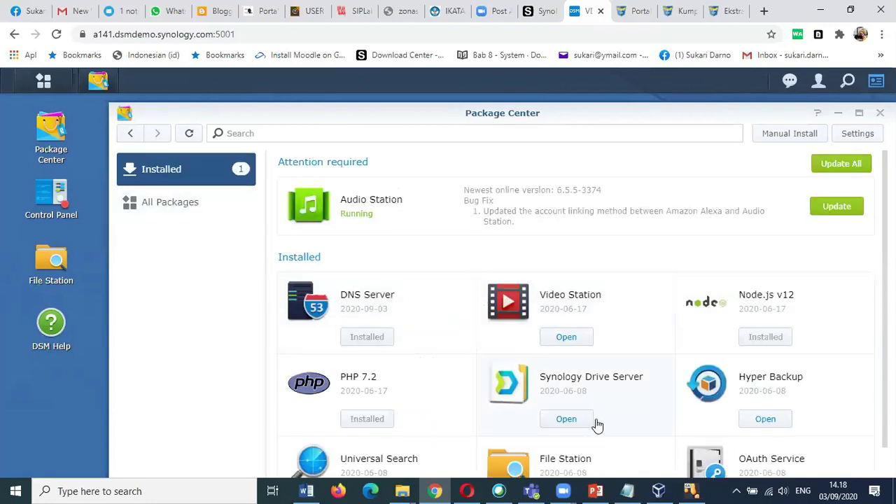
scroll(612, 415, "down", 2)
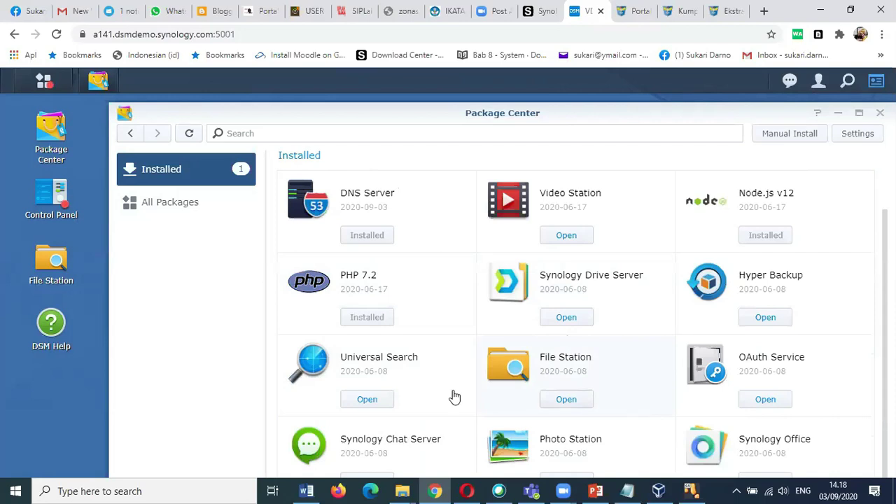
scroll(567, 378, "down", 5)
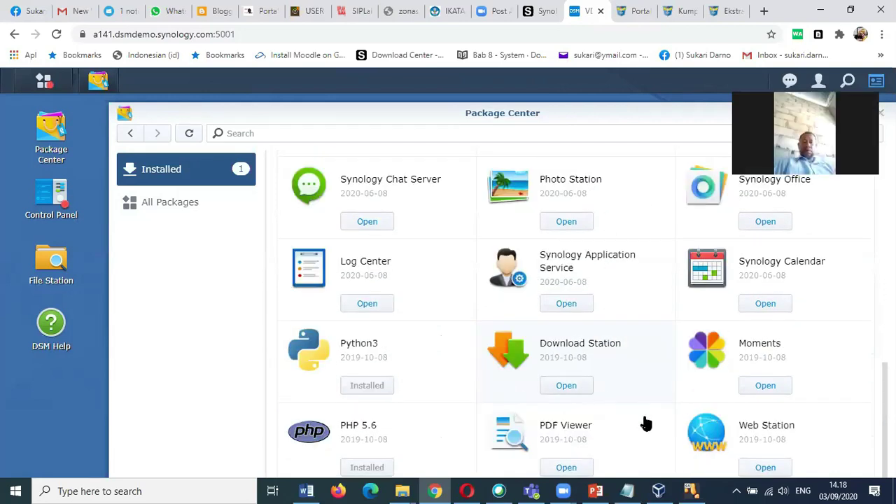
left_click(707, 443)
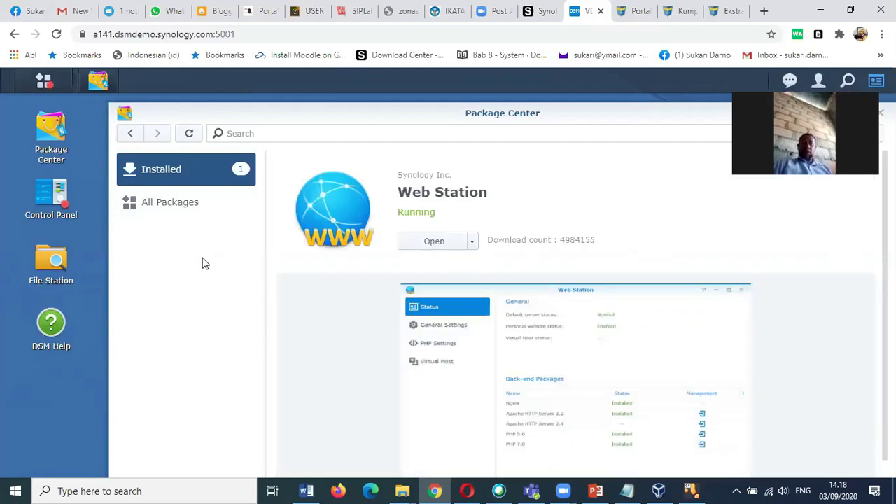
left_click(178, 206)
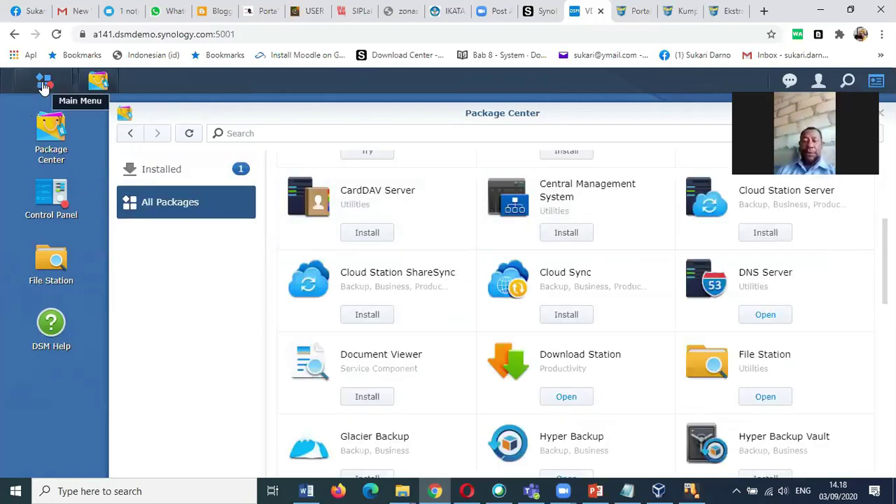
Open Control Panel's User page to list the admin, guest and synology accounts.
left_click(60, 213)
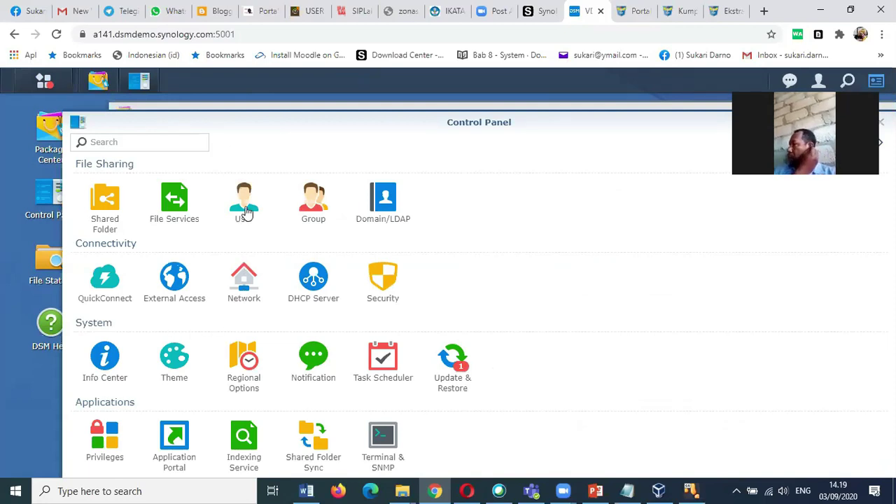
left_click(246, 213)
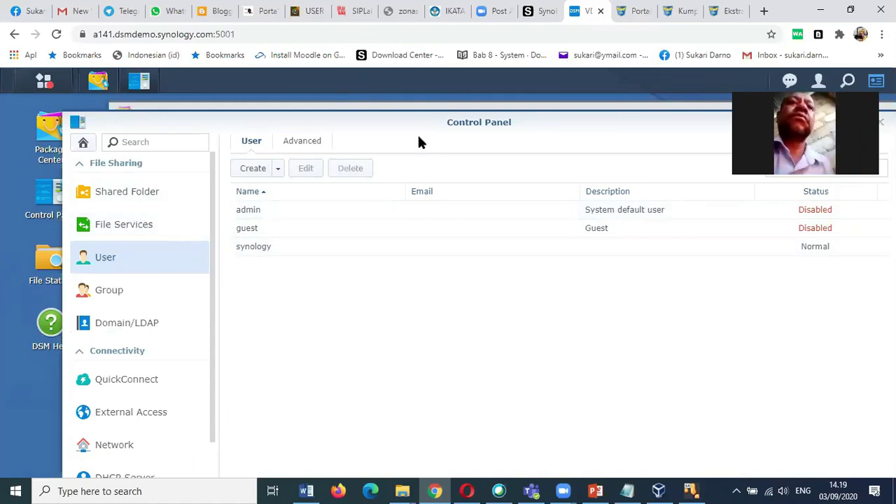
Show the Shared Folder list on Volume 1 and expand the Create options.
left_click(120, 201)
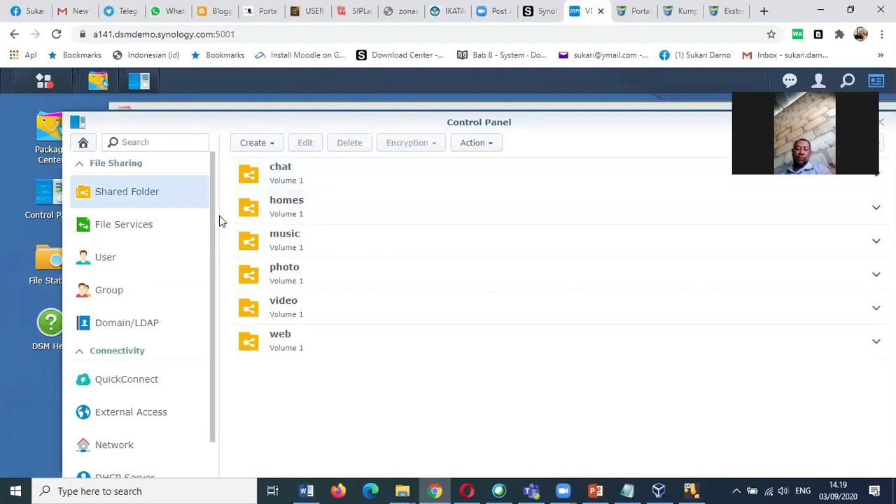
left_click(248, 146)
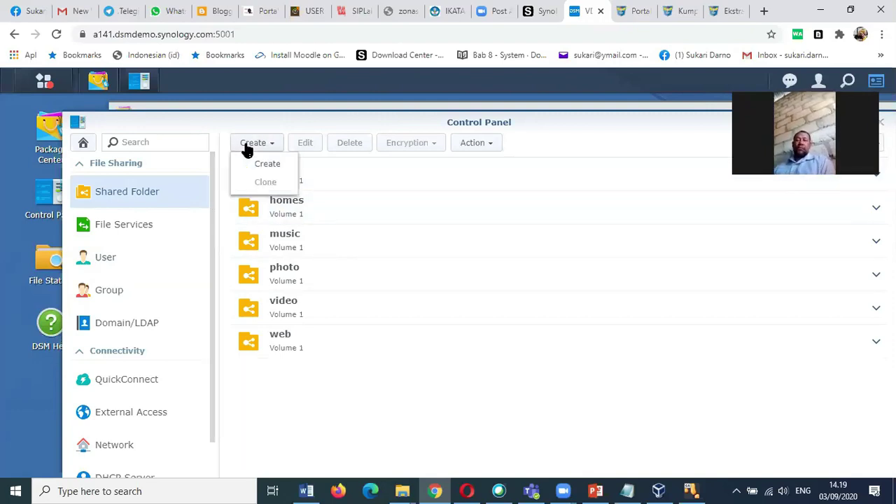
Start a new shared folder named 'Tata Usa', described 'Penyimpanan Dokumen', on Volume 1.
left_click(264, 164)
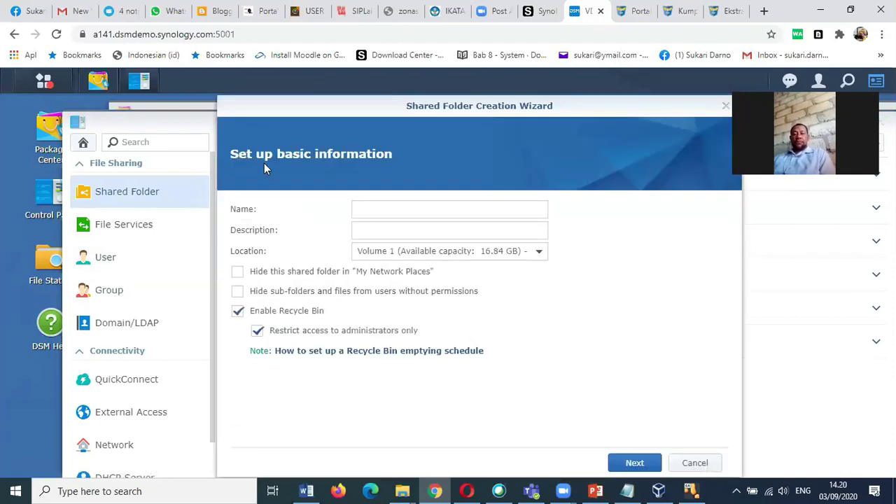
left_click(402, 216)
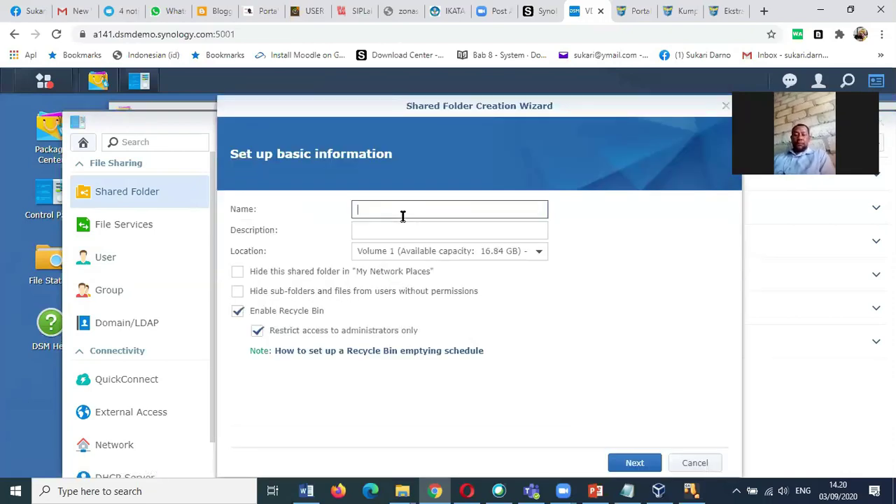
type("Tata Usa")
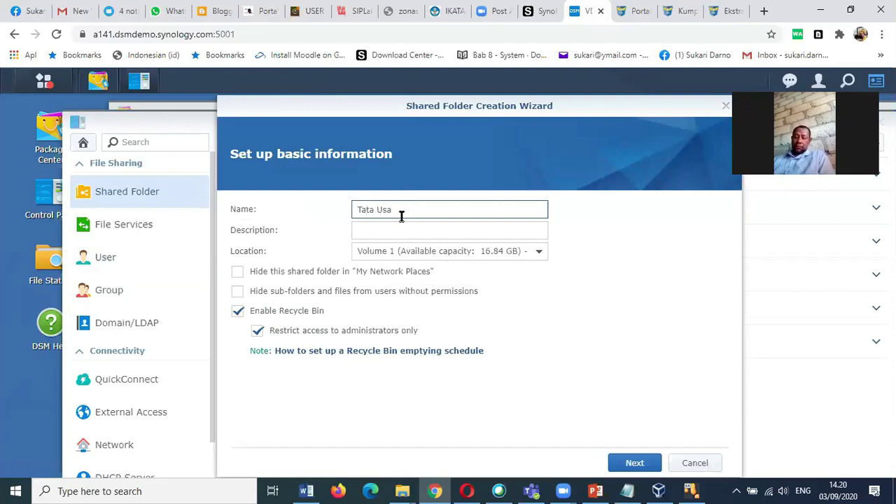
left_click(393, 230)
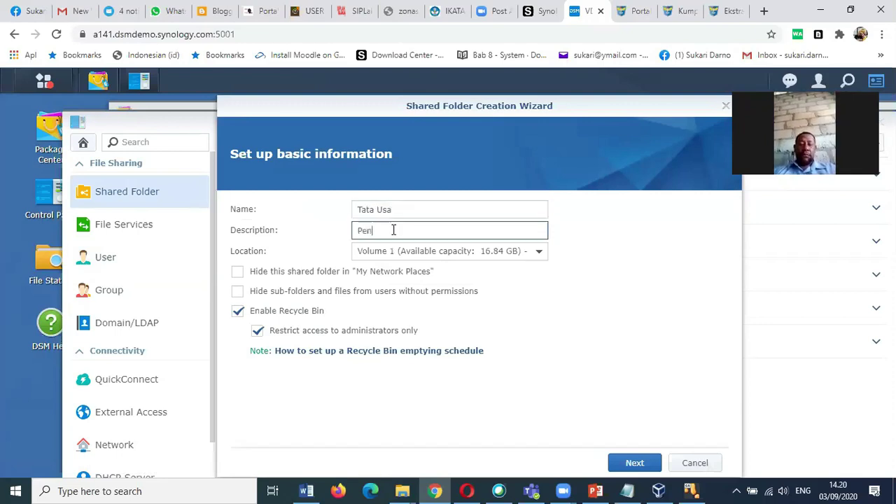
type("Penyimpanan Dokumen")
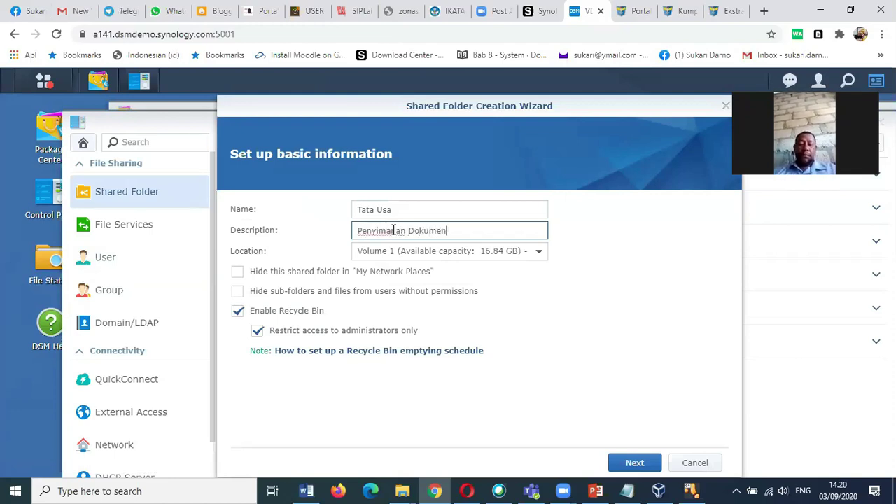
left_click(472, 257)
left_click(474, 260)
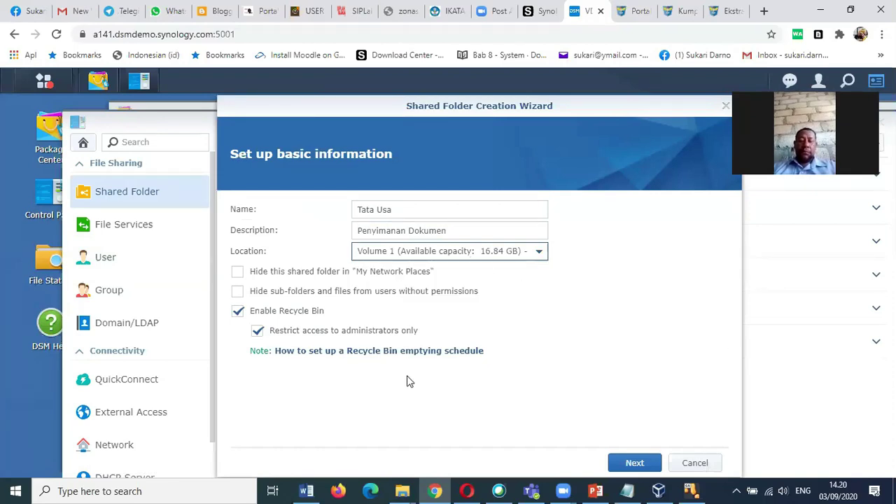
Leave the folder unencrypted with an admin-only recycle bin, review the settings, and apply.
left_click(636, 463)
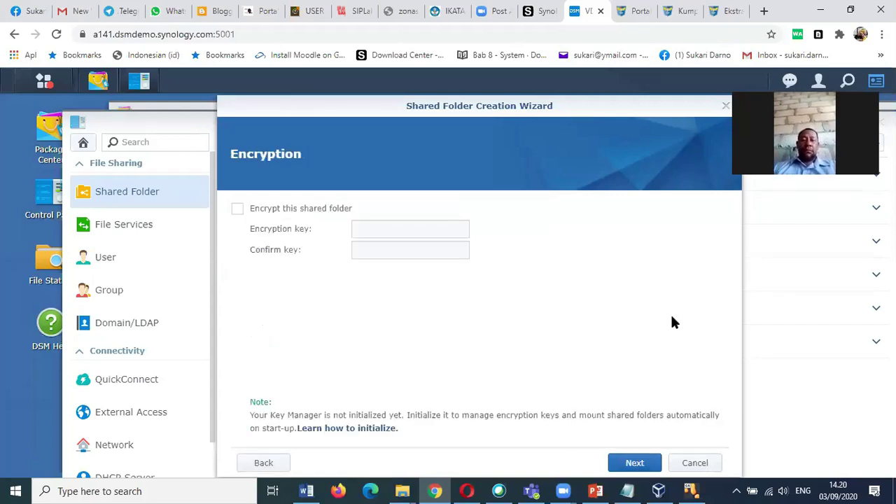
left_click(635, 465)
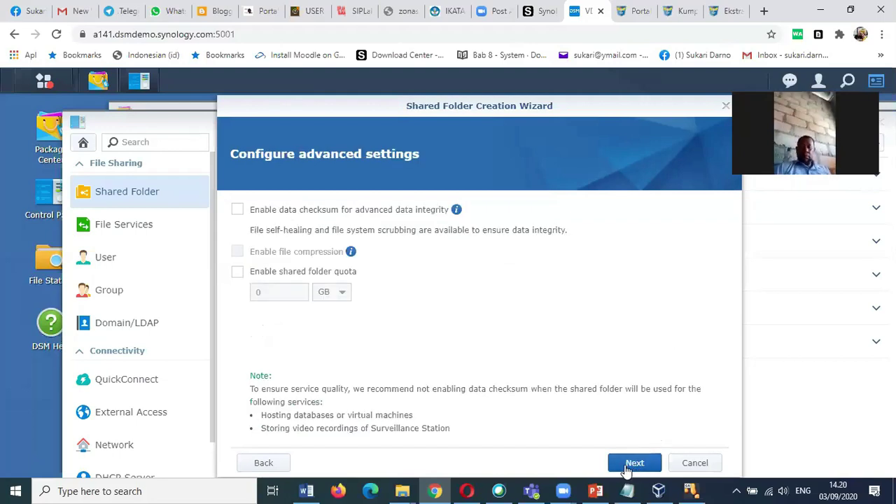
left_click(634, 464)
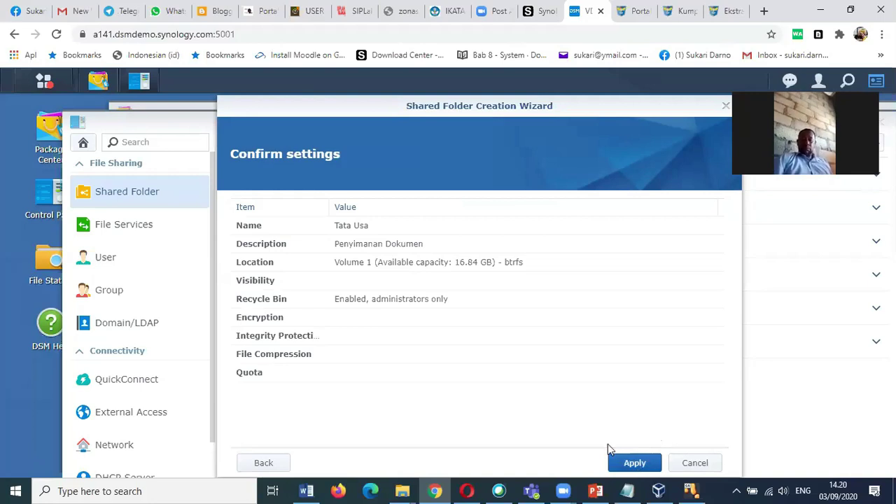
left_click(639, 463)
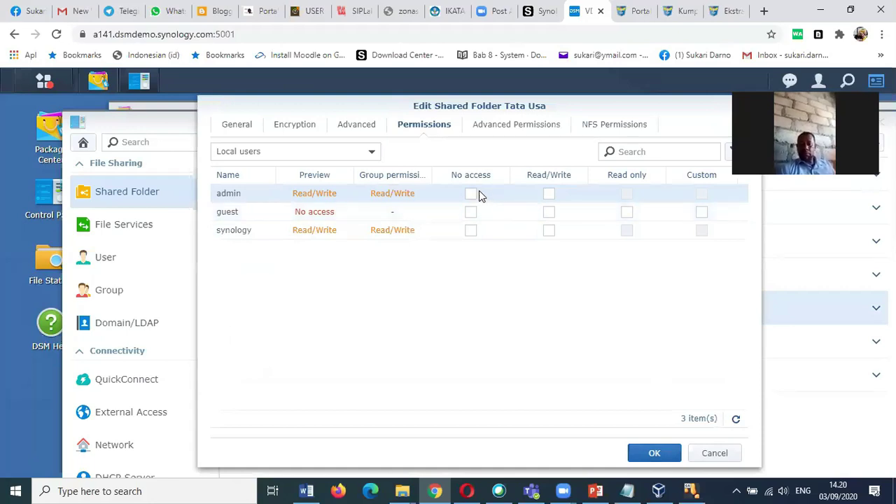
Grant admin and synology Read/Write on Tata Usa, set guest to Read only, and confirm.
left_click(551, 196)
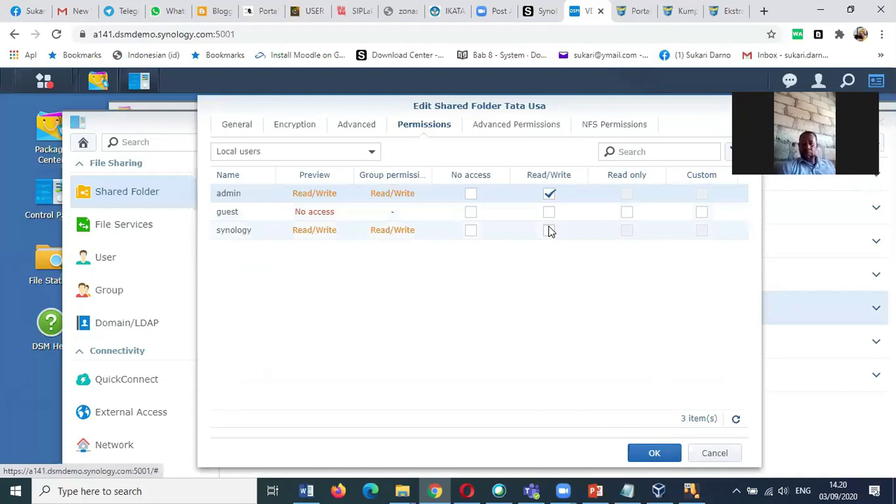
left_click(550, 231)
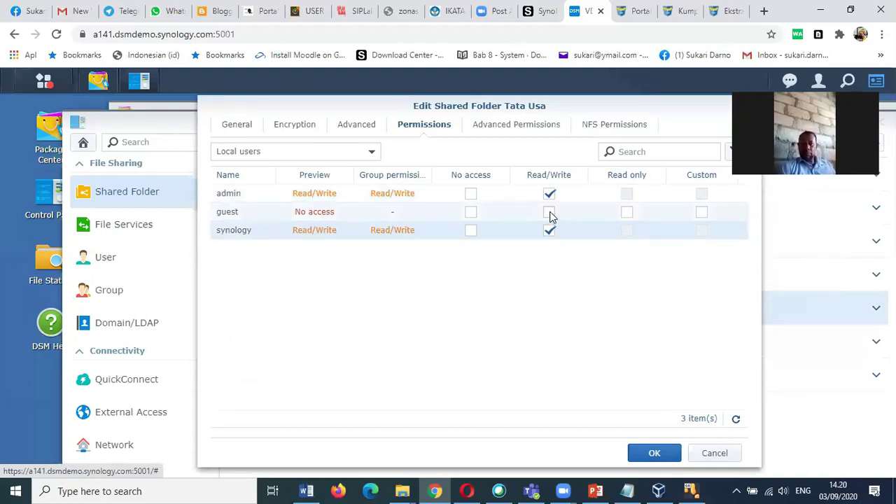
left_click(549, 213)
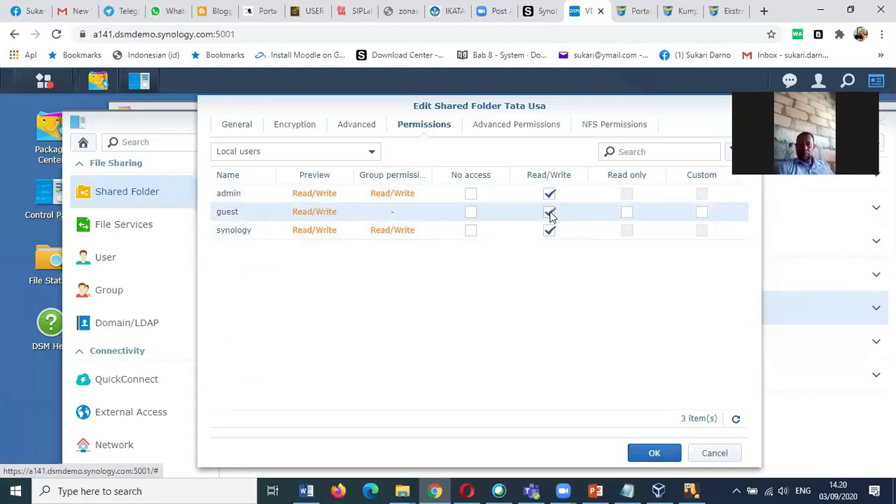
left_click(628, 212)
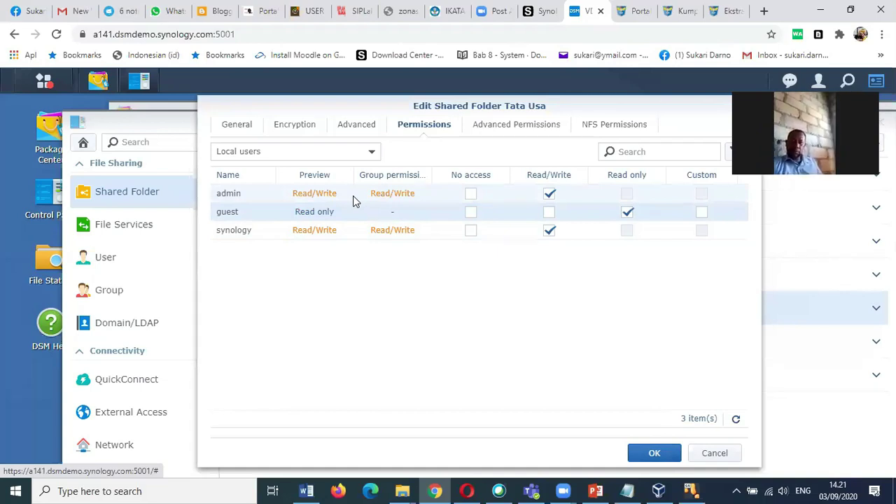
left_click(652, 455)
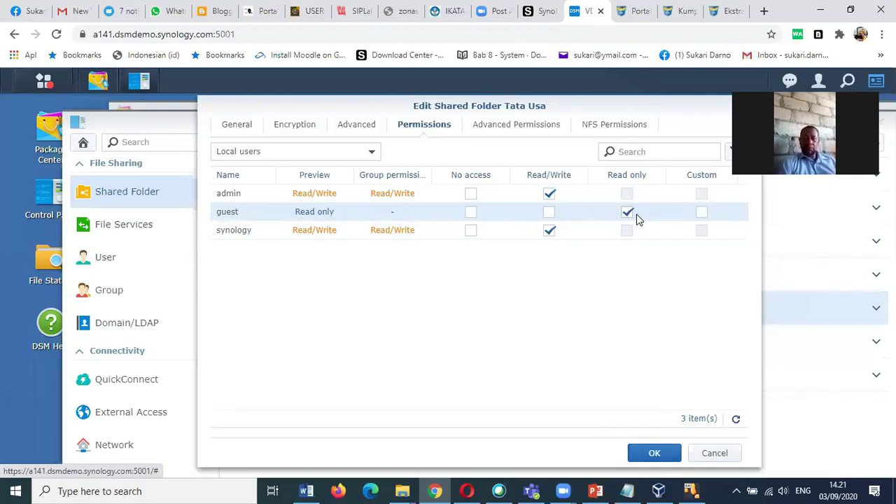
Confirm the Tata Usa permission settings so the folder appears in the Shared Folder list on Volume 1.
left_click(656, 454)
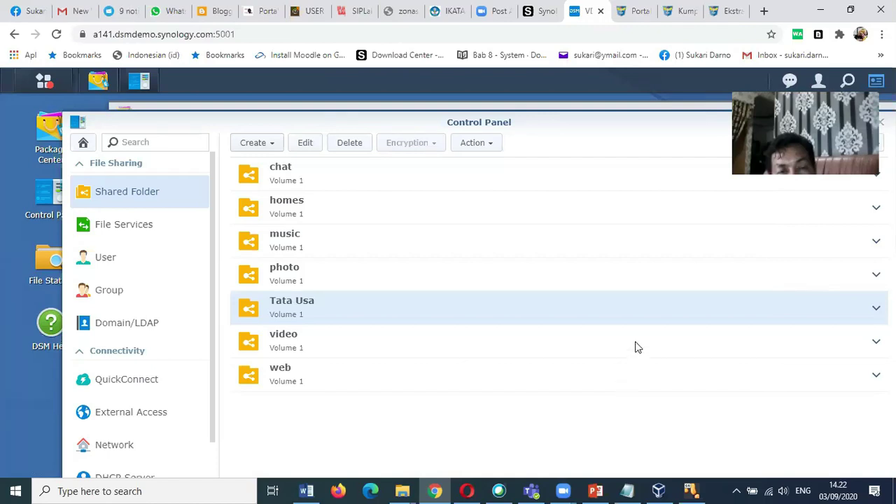
Confirm Tes-ting-DSM62 is running in VirtualBox Manager, then minimize the manager, Chrome and VM windows.
left_click(662, 490)
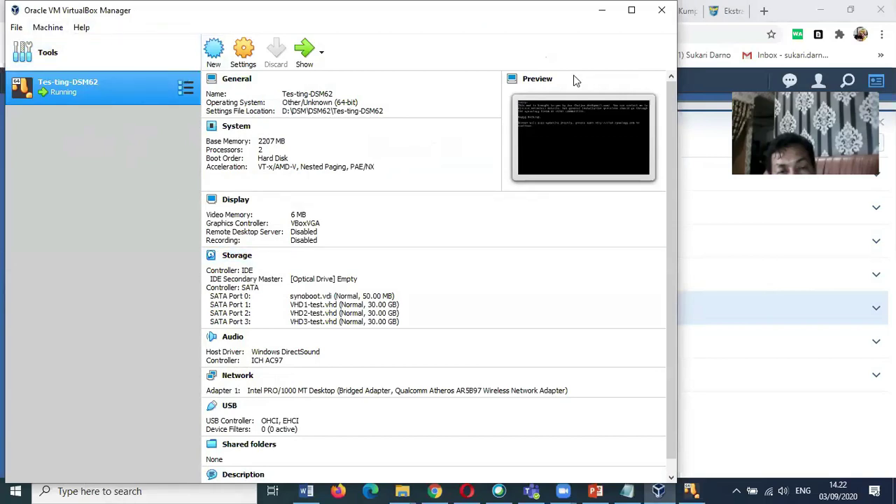
left_click(603, 10)
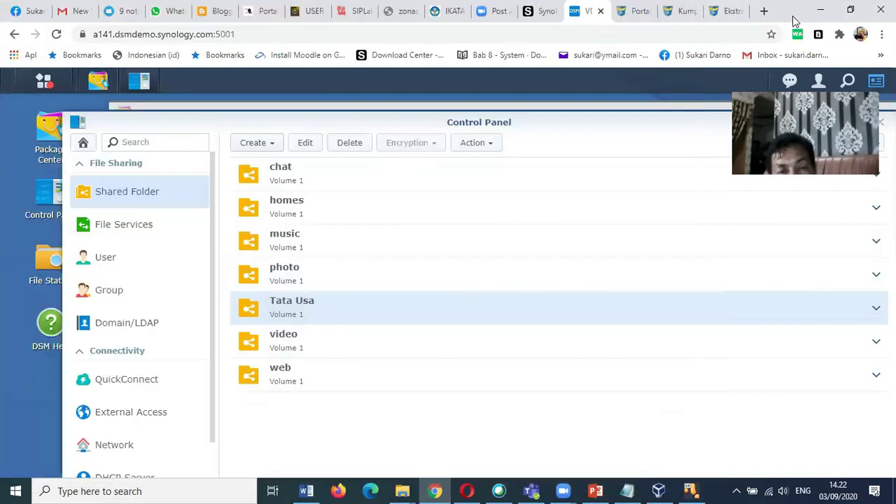
left_click(820, 11)
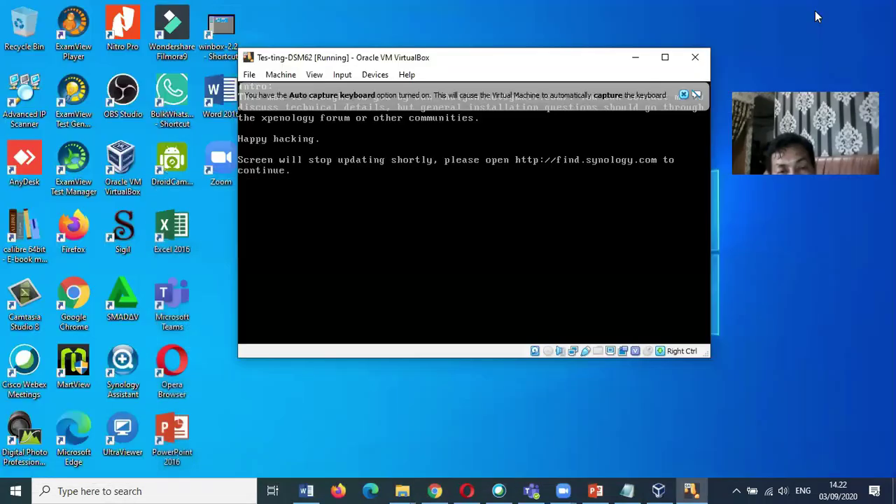
left_click(635, 58)
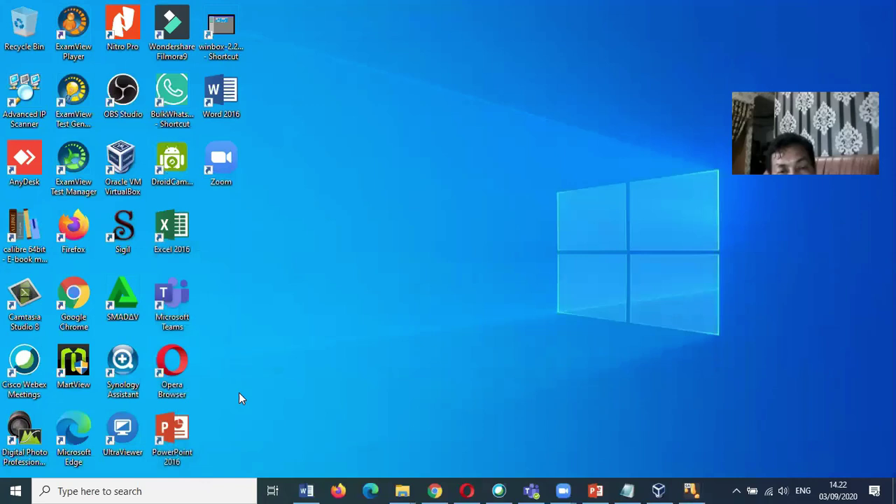
Run Synology Assistant to locate PusatData at 192.168.1.90, then return to Chrome's DSM page.
left_click(122, 375)
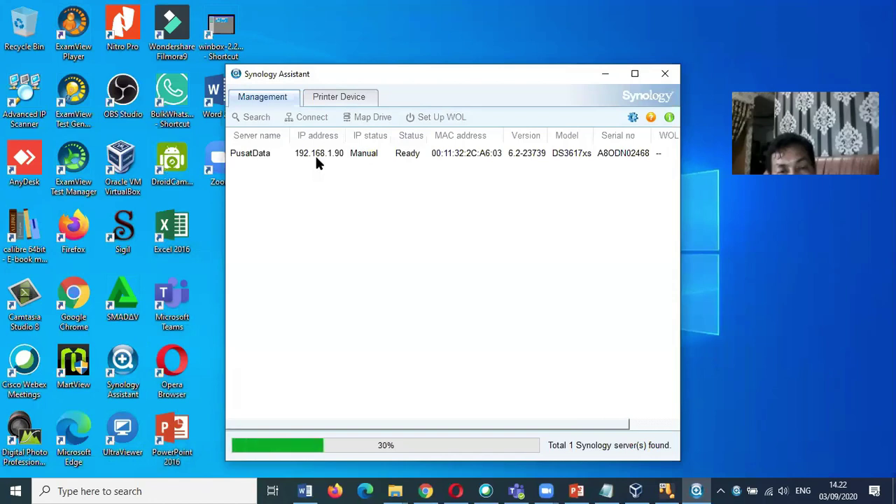
left_click(425, 490)
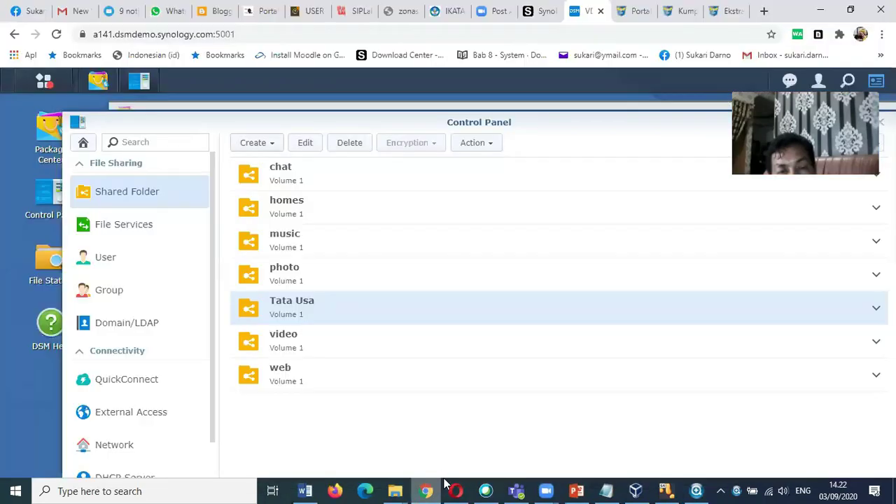
Load the NAS sign-in page at 192.168.1.90:5000 in a new browser tab.
key("ctrl+t")
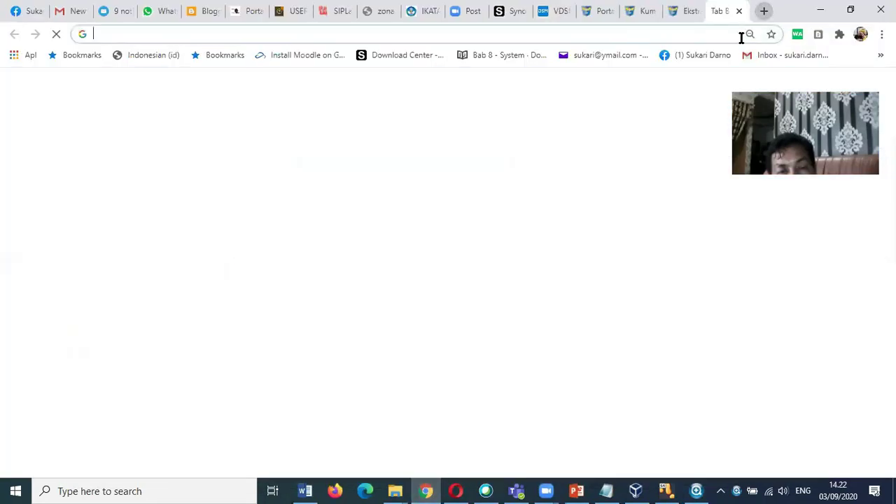
type("192.168.")
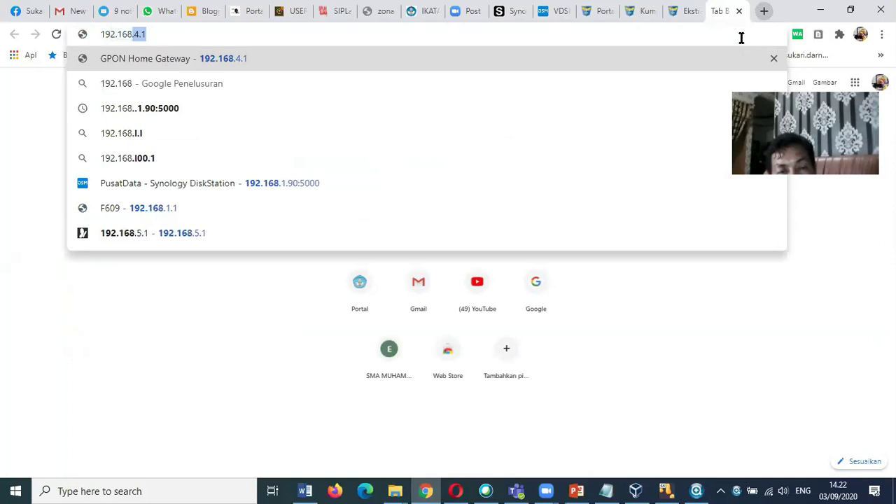
type("1.90")
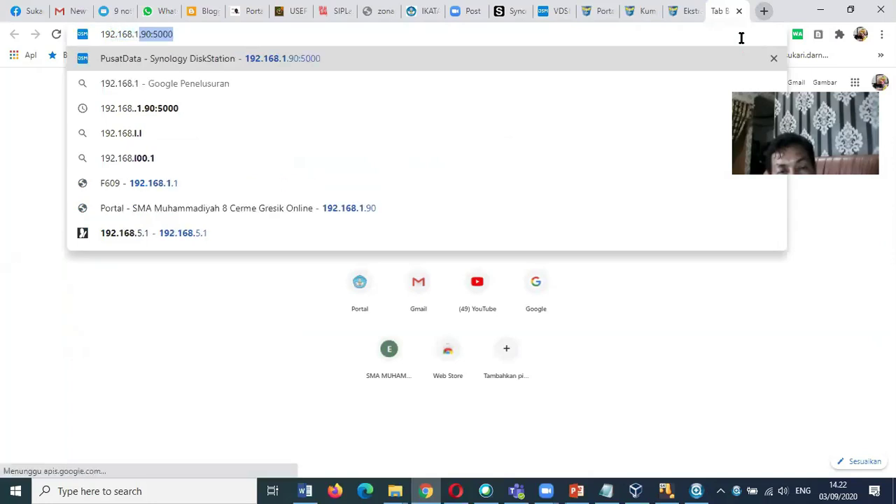
type(":5000")
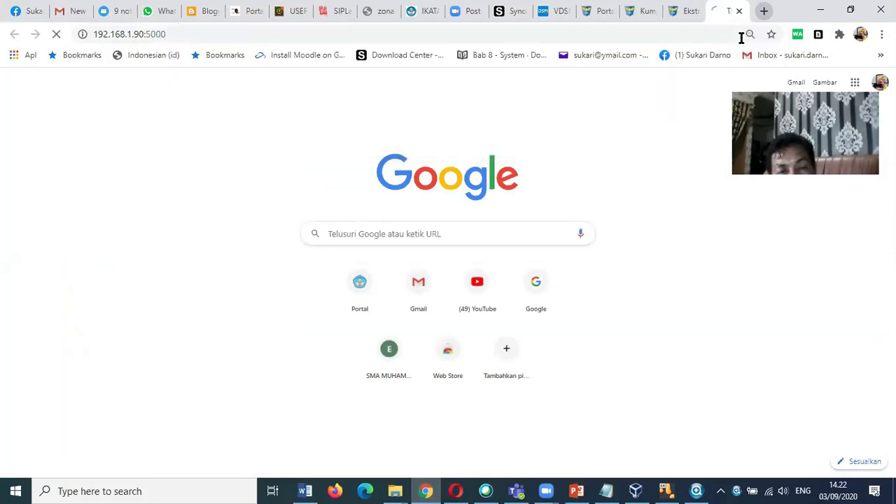
key("Return")
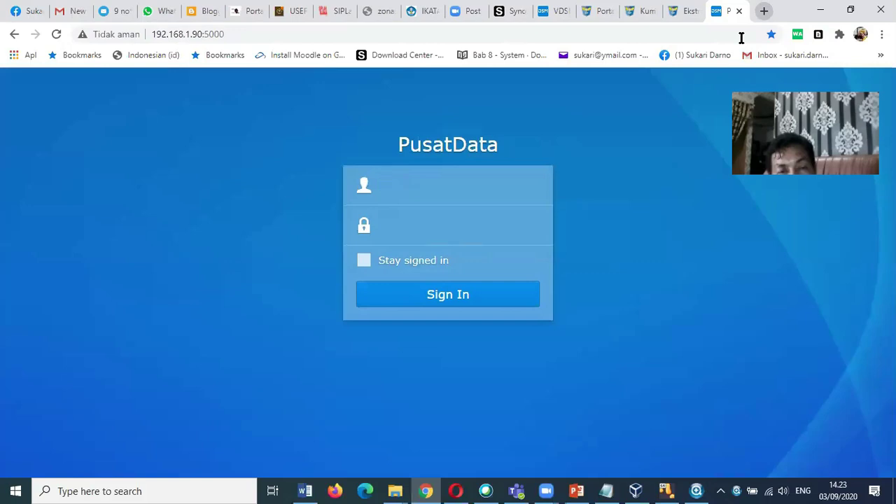
Sign in to PusatData with the administrator username and its password.
type("admin")
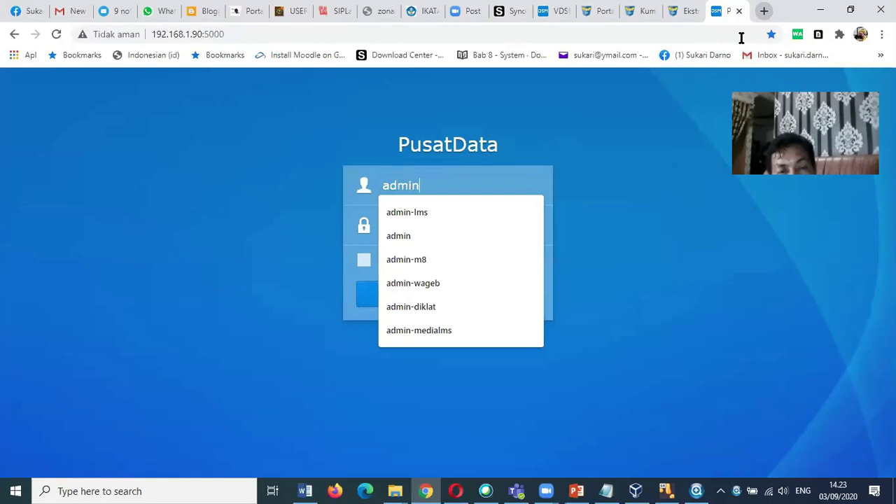
key("Tab")
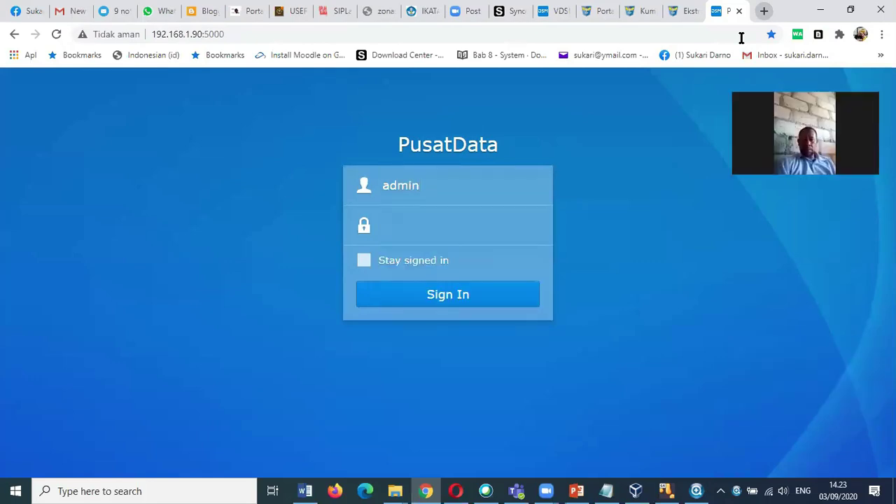
type("********")
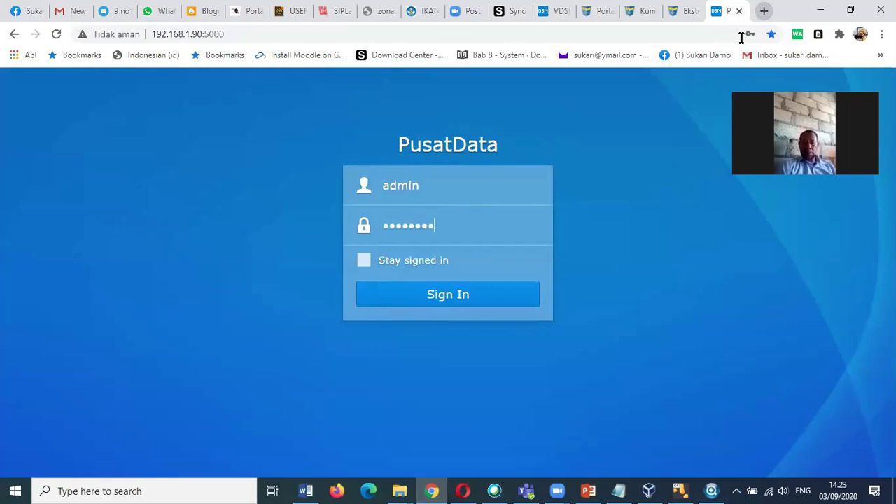
key("Return")
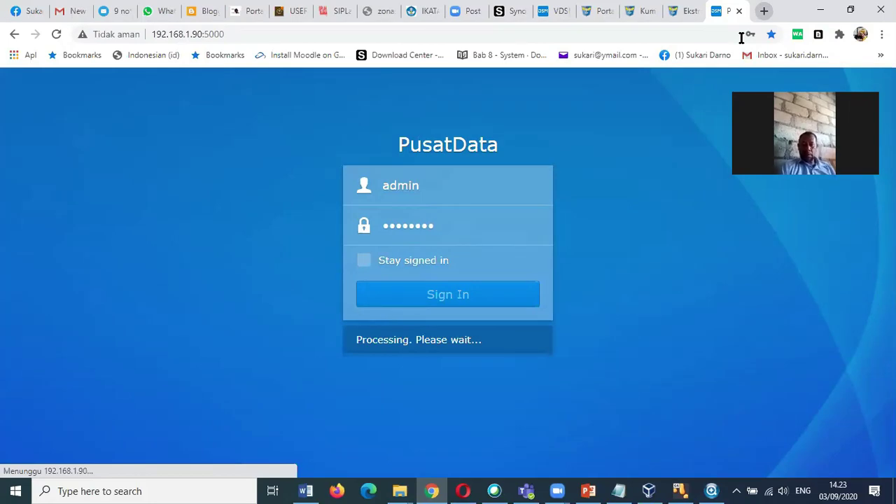